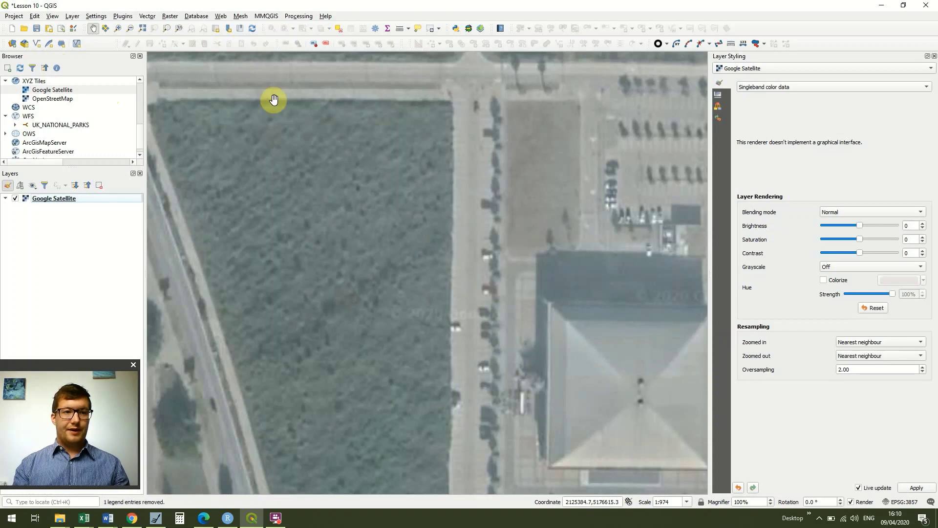
# Start a new point shapefile layer and set its file name to Trees10 in the QGIS Lesson 10 folder
pyautogui.click(72, 17)
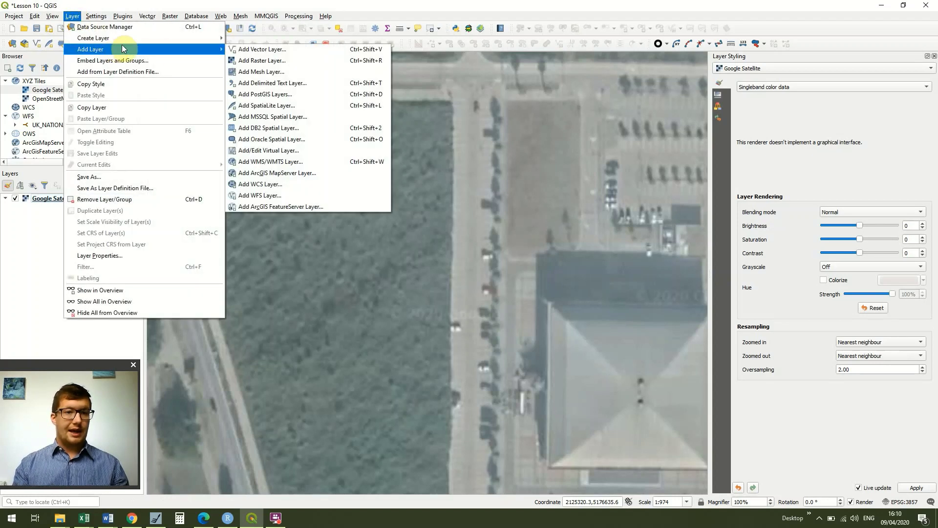
pyautogui.moveTo(200, 39)
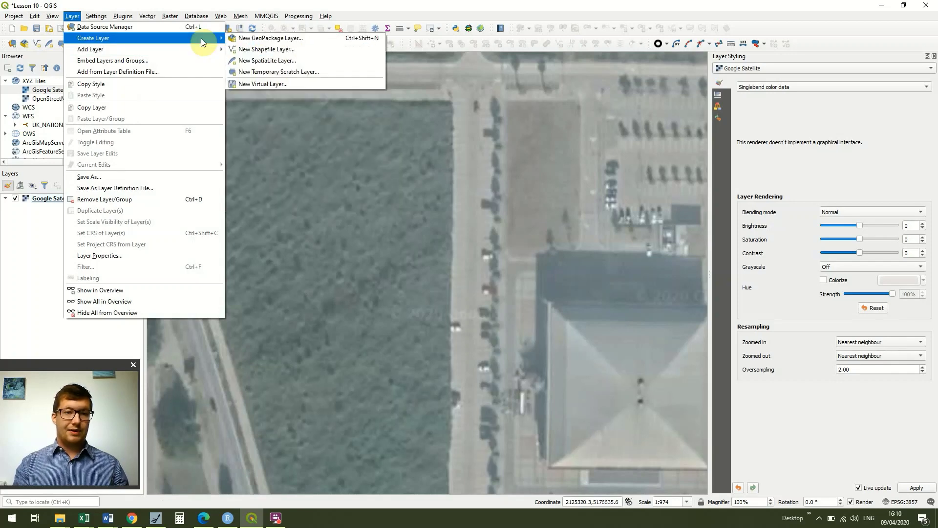
pyautogui.click(279, 49)
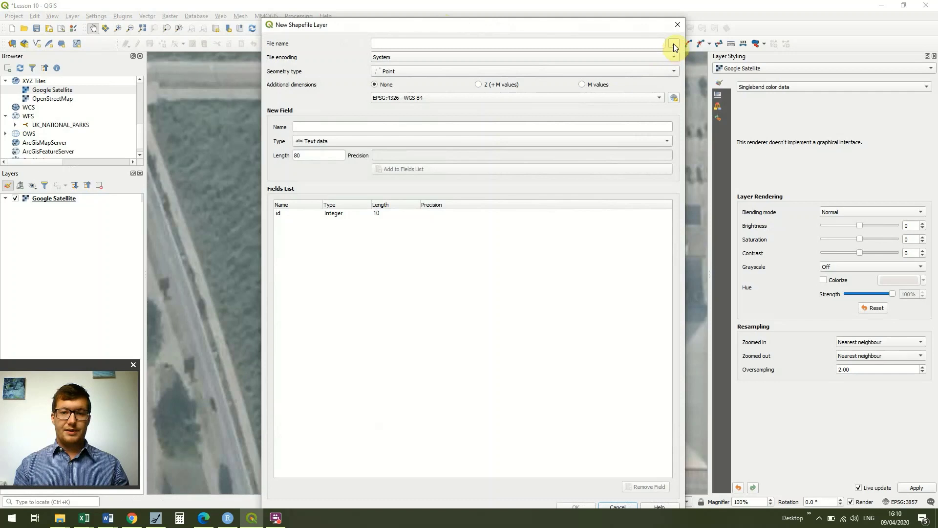
pyautogui.click(673, 44)
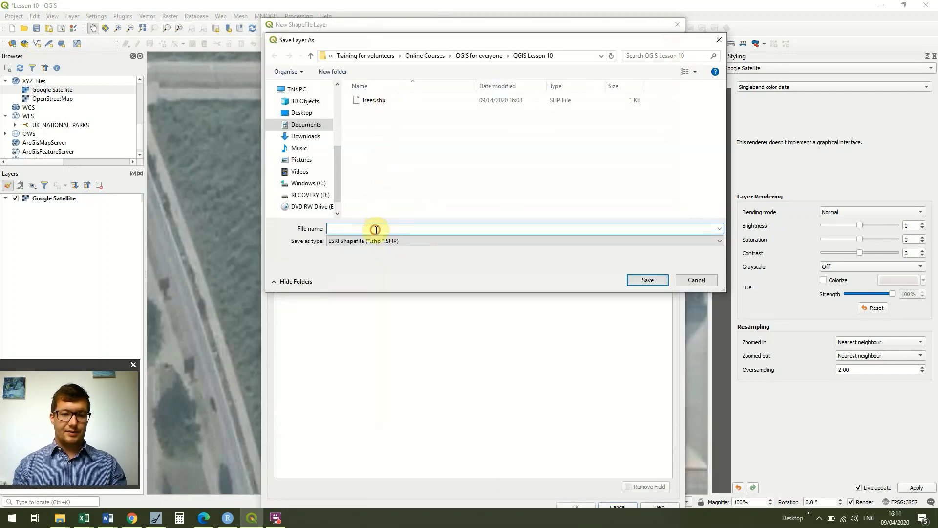
pyautogui.write('T')
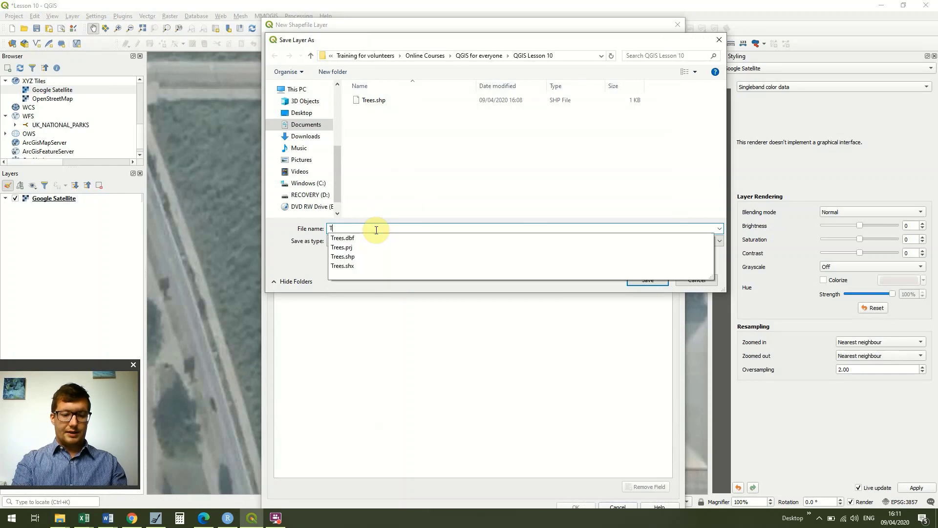
pyautogui.write('rees1')
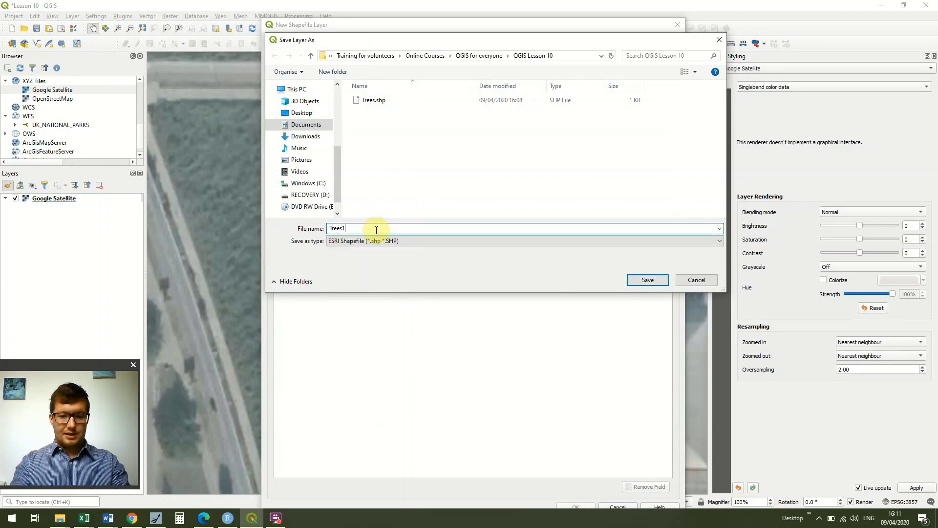
pyautogui.write('0')
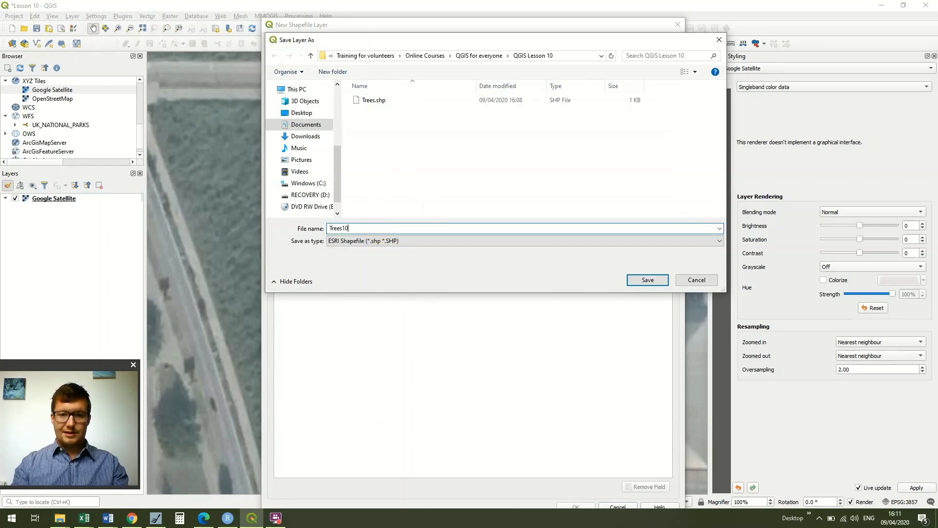
pyautogui.click(648, 279)
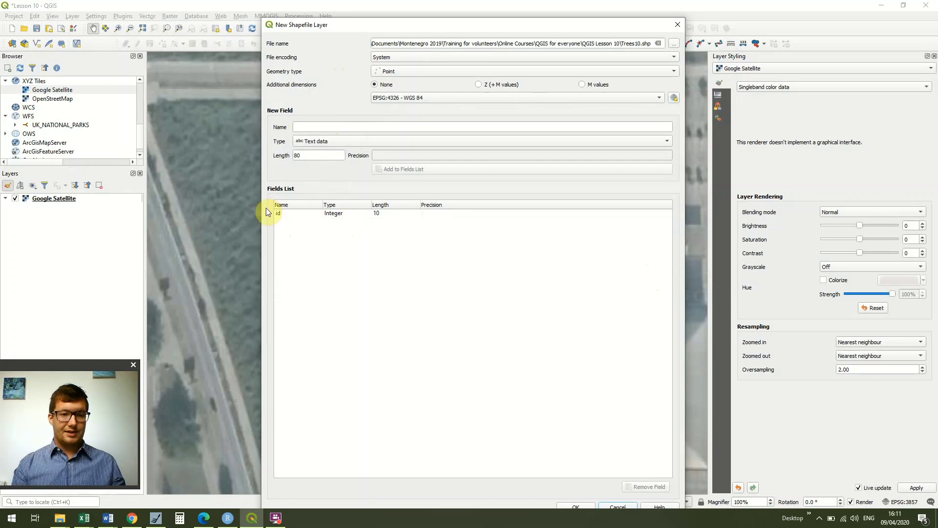
# Add a decimal number field named Diameter with precision 2 to the new shapefile's fields list
pyautogui.click(397, 129)
pyautogui.write('Diameter')
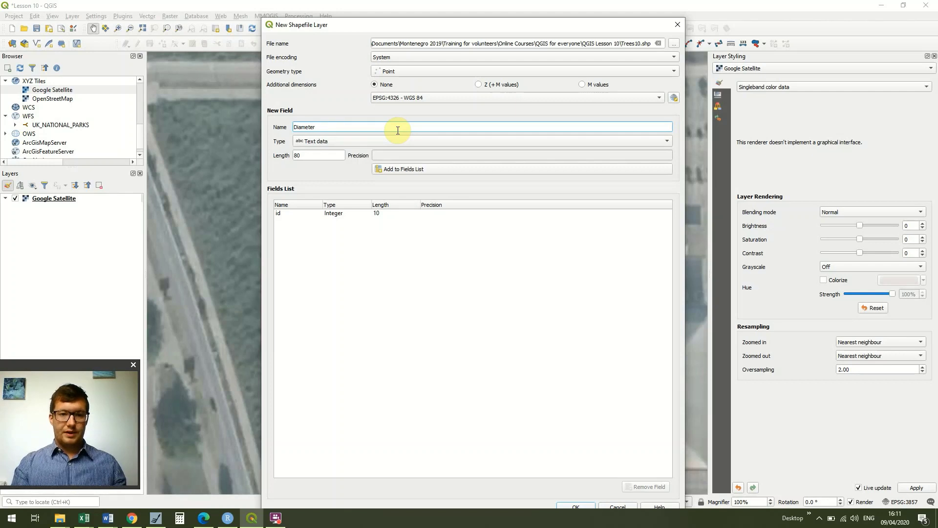
pyautogui.click(375, 145)
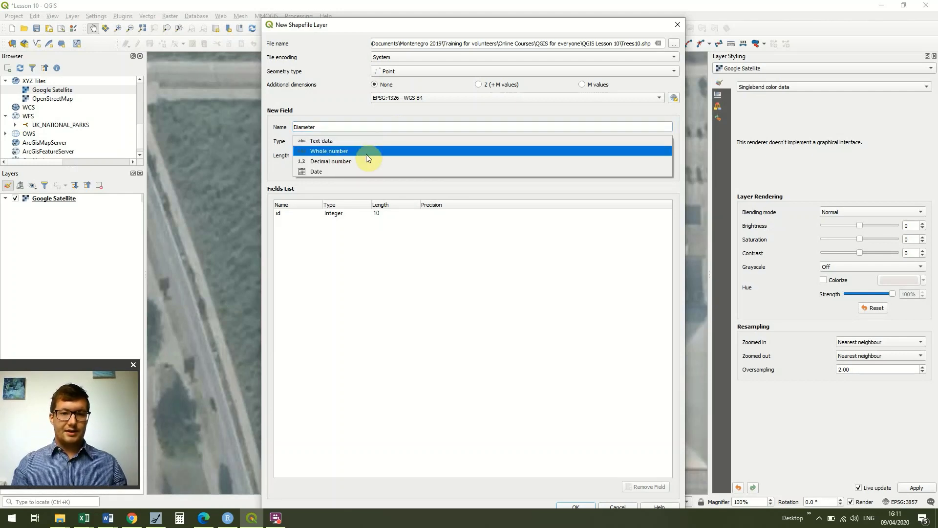
pyautogui.click(365, 161)
pyautogui.click(379, 154)
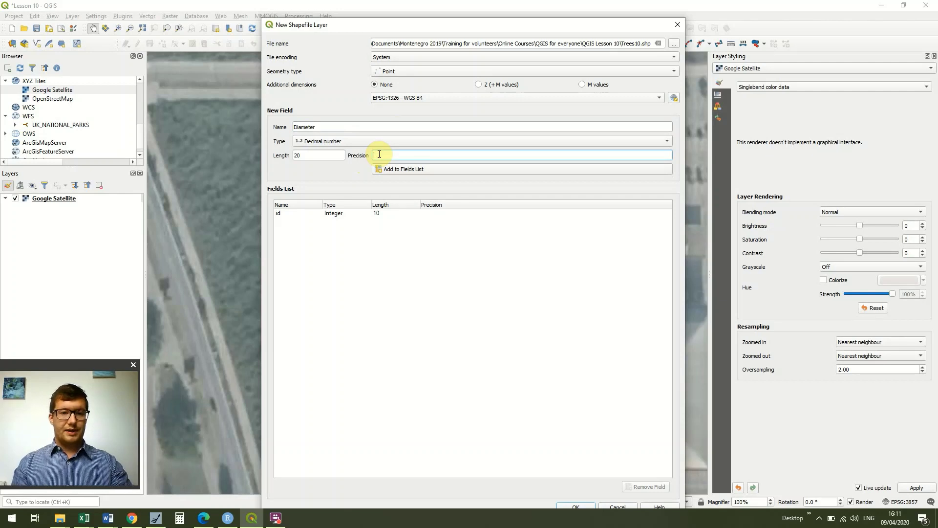
pyautogui.write('2')
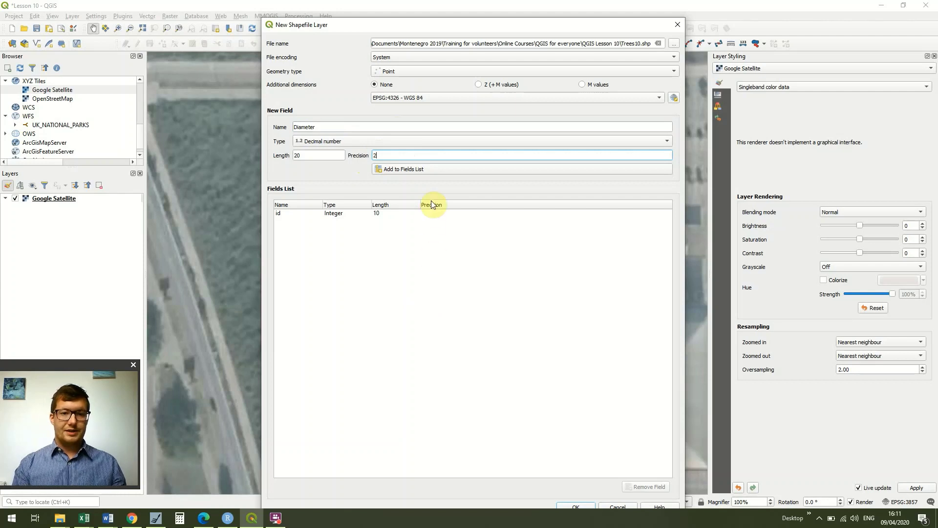
pyautogui.click(425, 170)
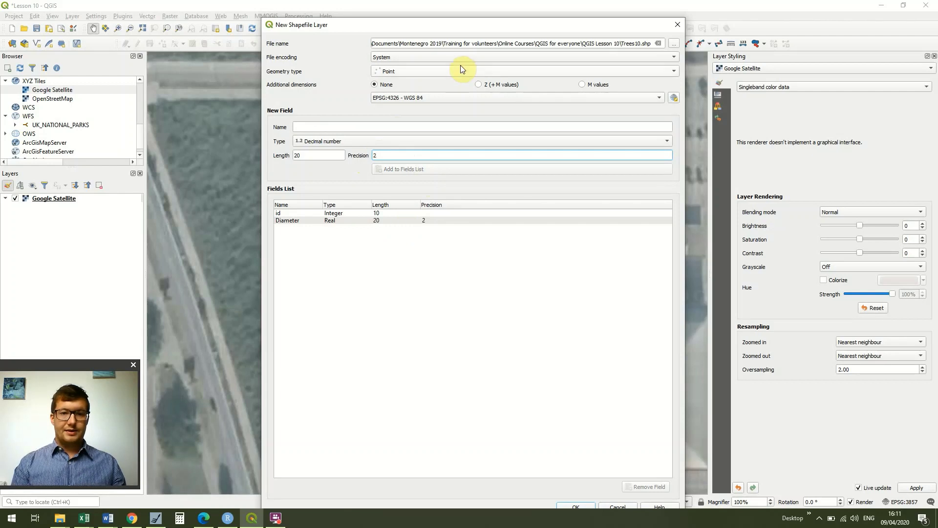
# Add a text field named Species to the fields list and create the shapefile layer
pyautogui.click(400, 127)
pyautogui.write('Species')
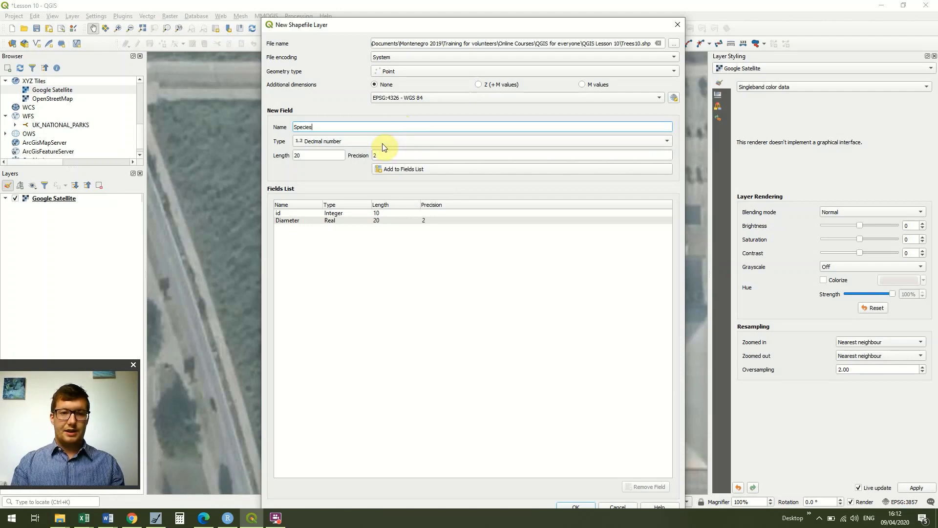
pyautogui.click(382, 143)
pyautogui.click(375, 122)
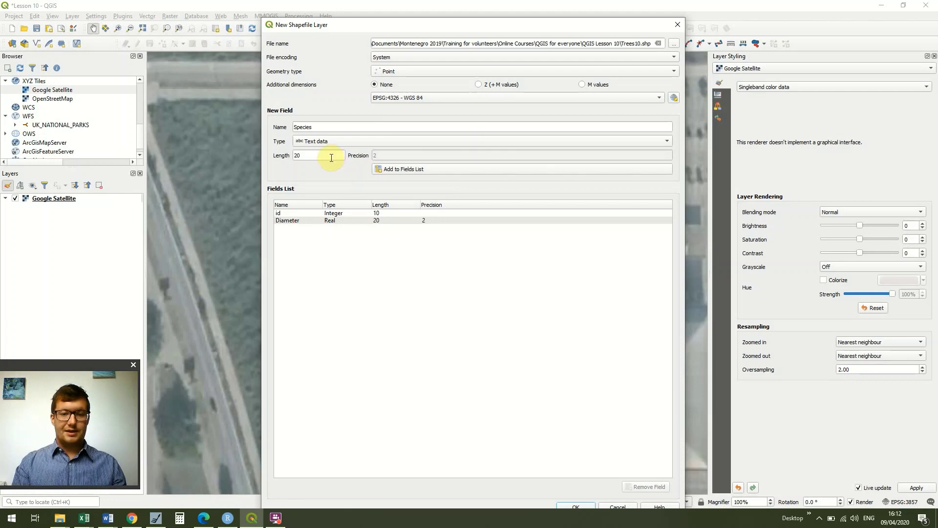
pyautogui.click(414, 169)
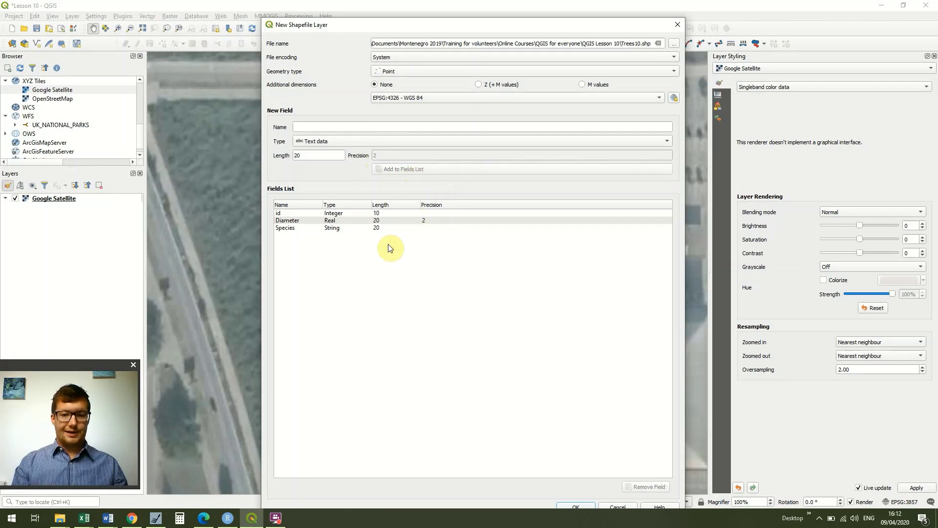
pyautogui.click(577, 506)
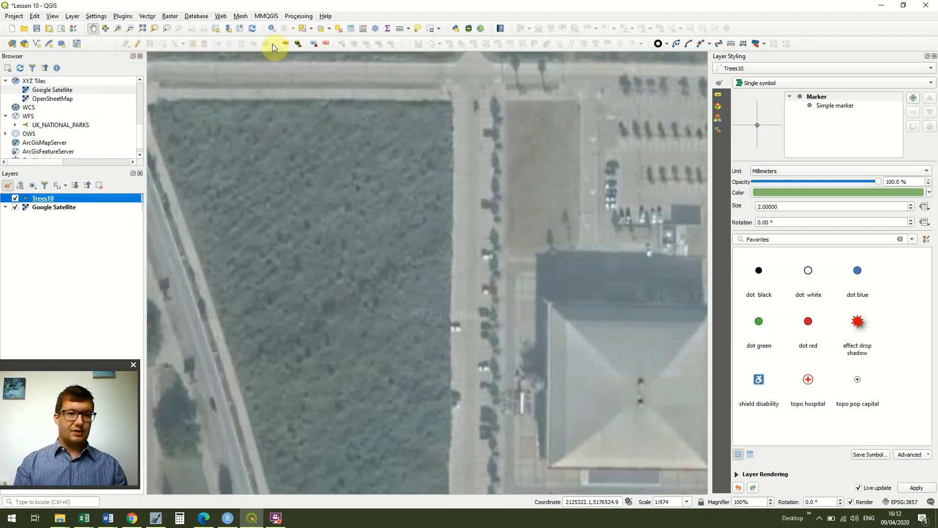
# Hide the Digitizing Toolbar and show it again
pyautogui.rightClick(111, 43)
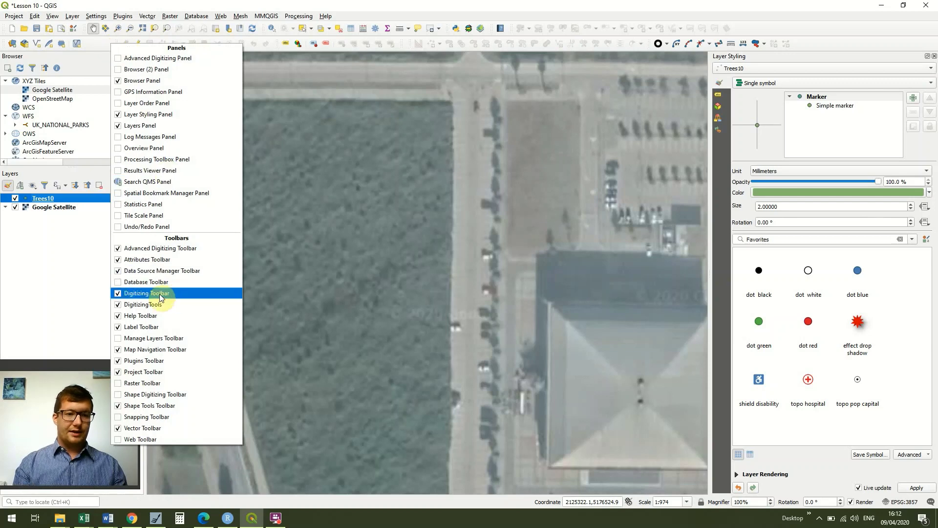
pyautogui.click(119, 293)
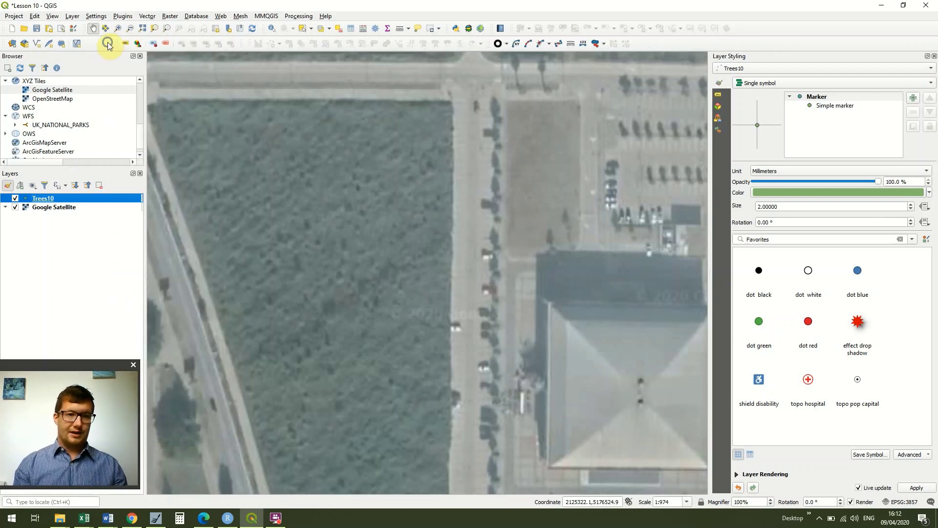
pyautogui.rightClick(108, 42)
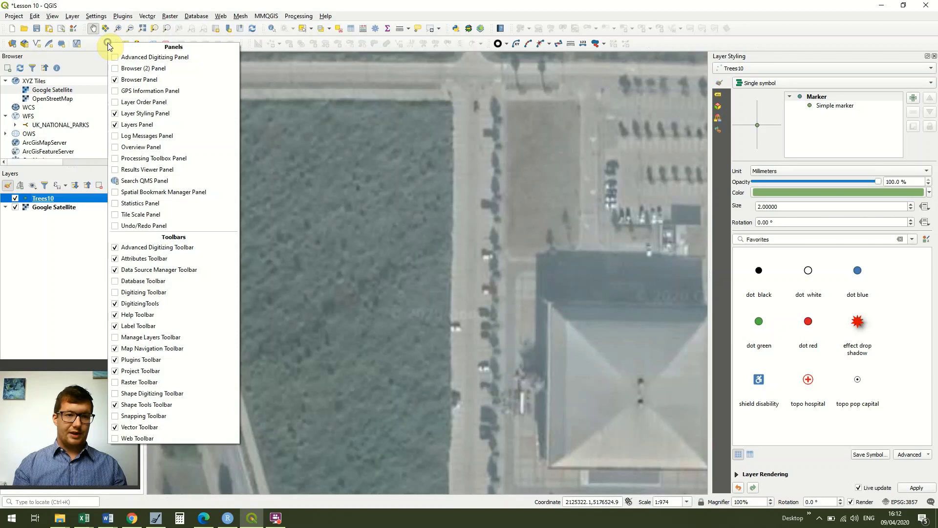
pyautogui.click(116, 293)
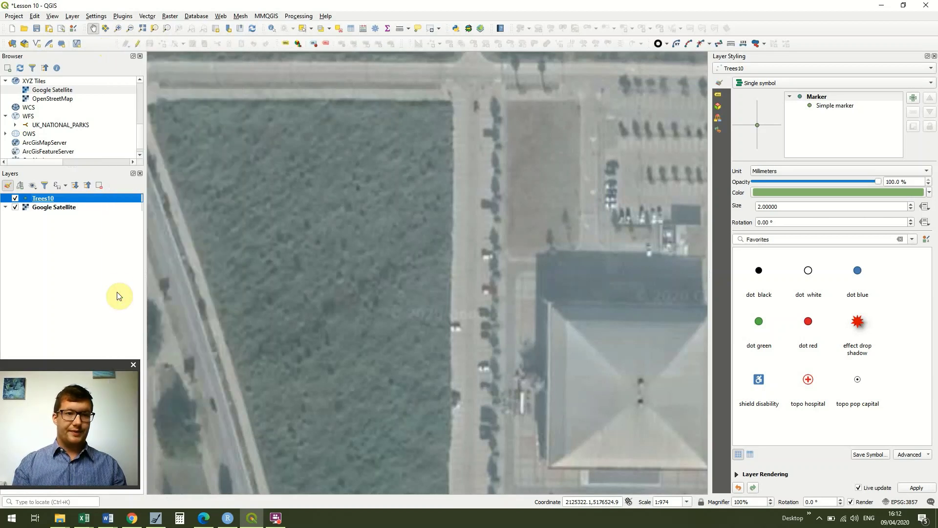
# Enable editing on Trees10 and add a point at the car park's east edge with id 001, Diameter 1 and Species Ash
pyautogui.click(137, 44)
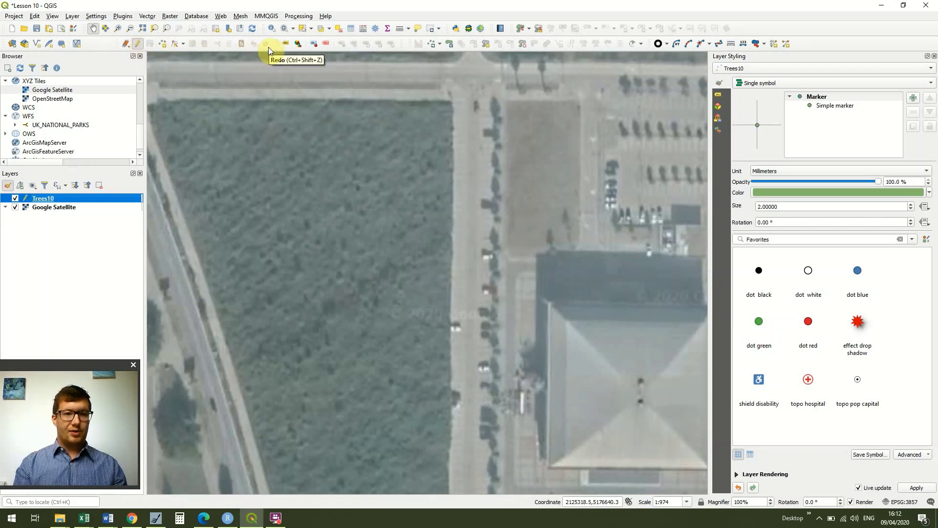
pyautogui.click(138, 44)
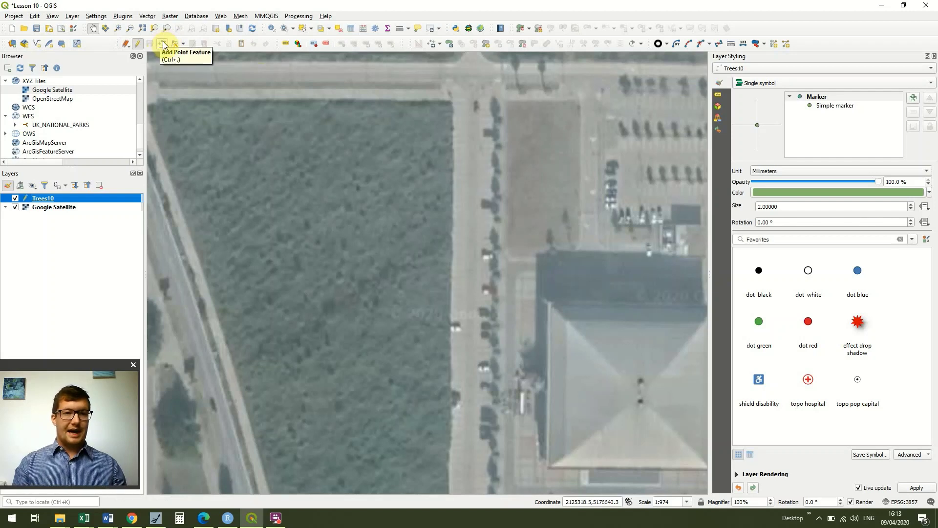
pyautogui.click(163, 44)
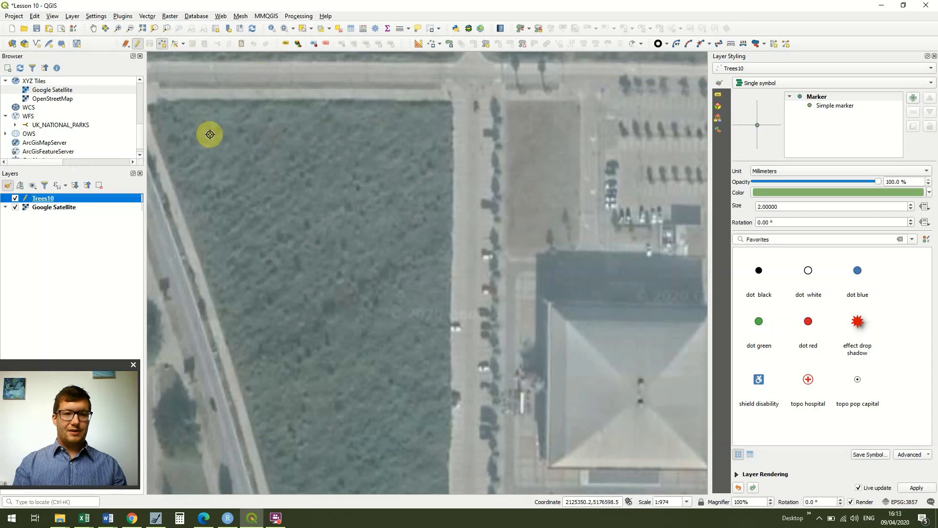
pyautogui.click(702, 182)
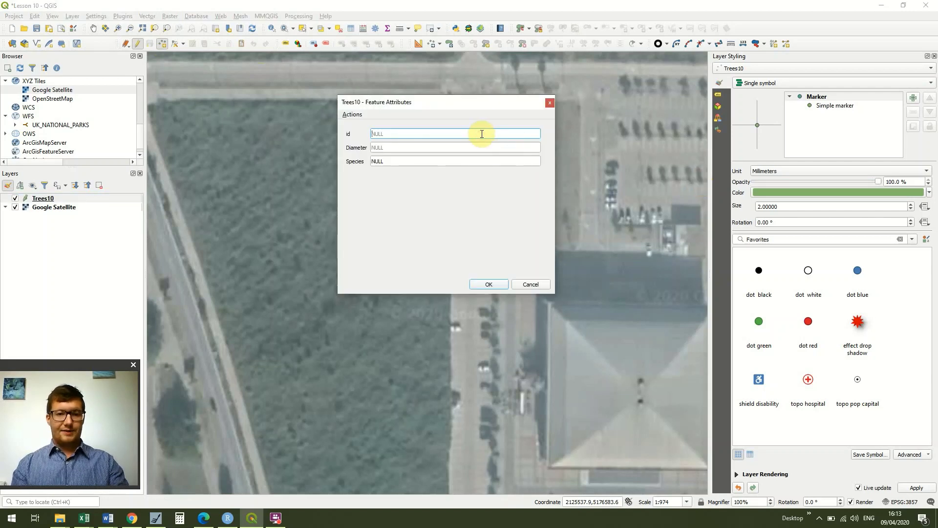
pyautogui.write('001')
pyautogui.click(447, 148)
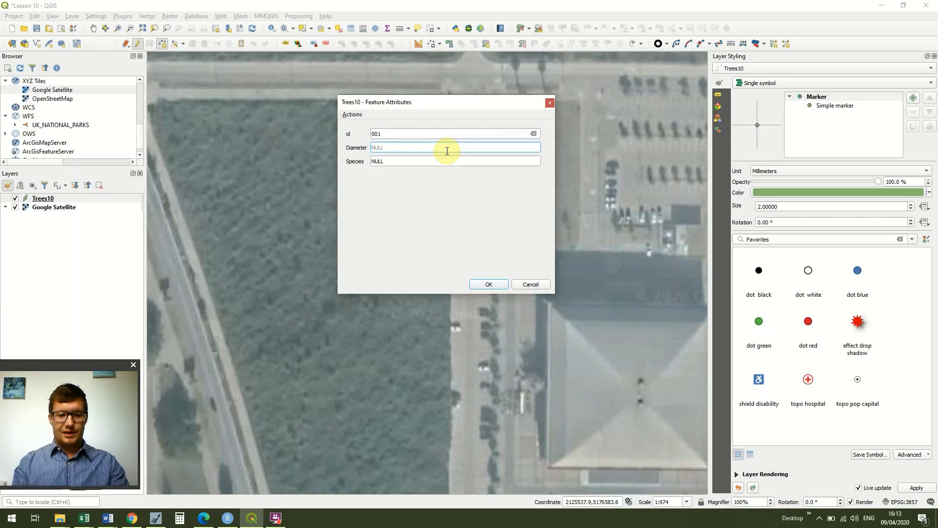
pyautogui.write('1')
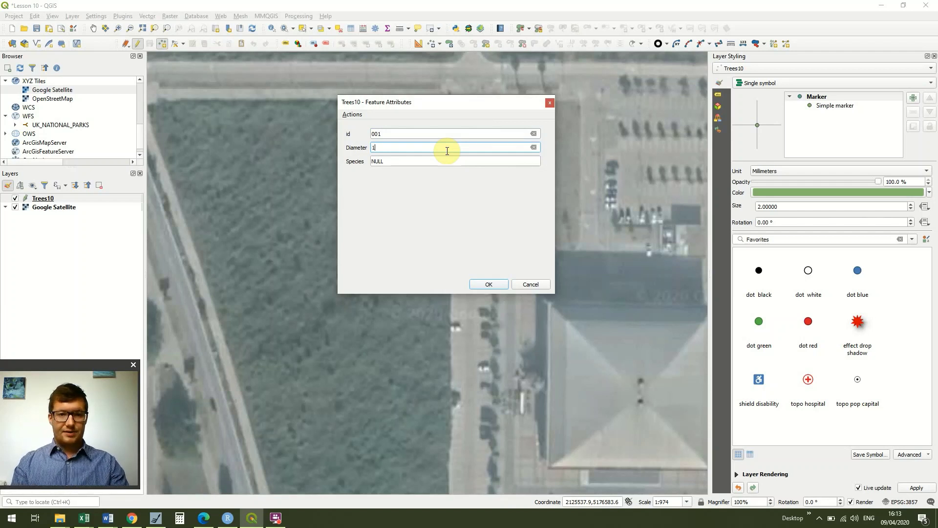
pyautogui.click(432, 160)
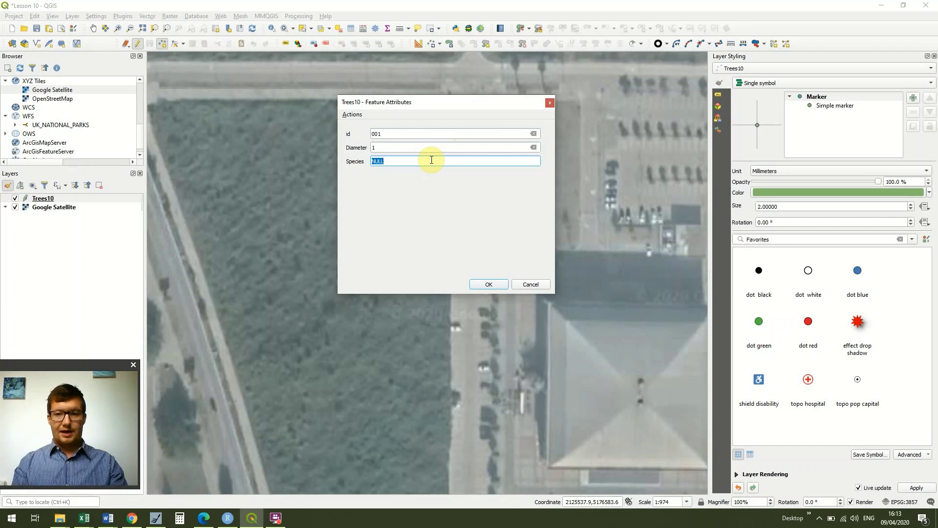
pyautogui.write('Ash')
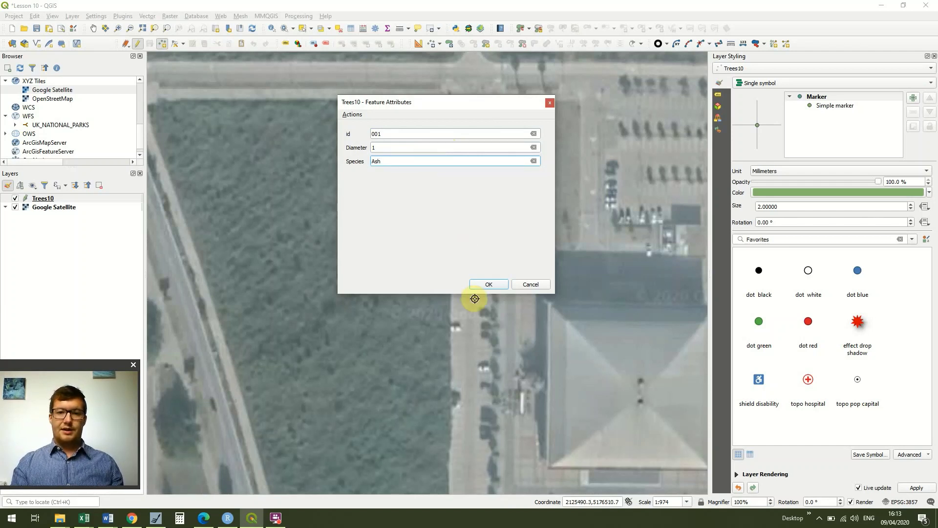
pyautogui.click(489, 284)
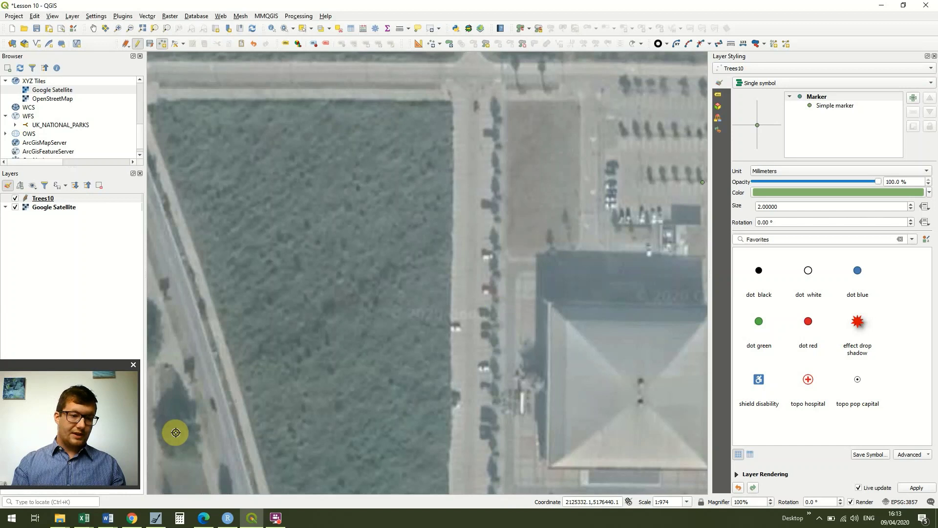
# Add a point on the large tree west of the diagonal road with id 002, Diameter 11.7 and Species Oak
pyautogui.click(176, 432)
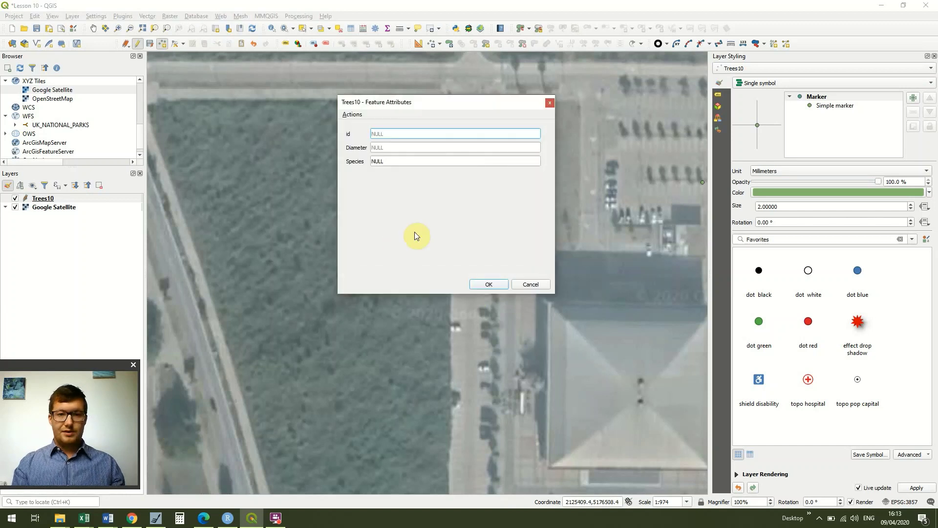
pyautogui.write('002')
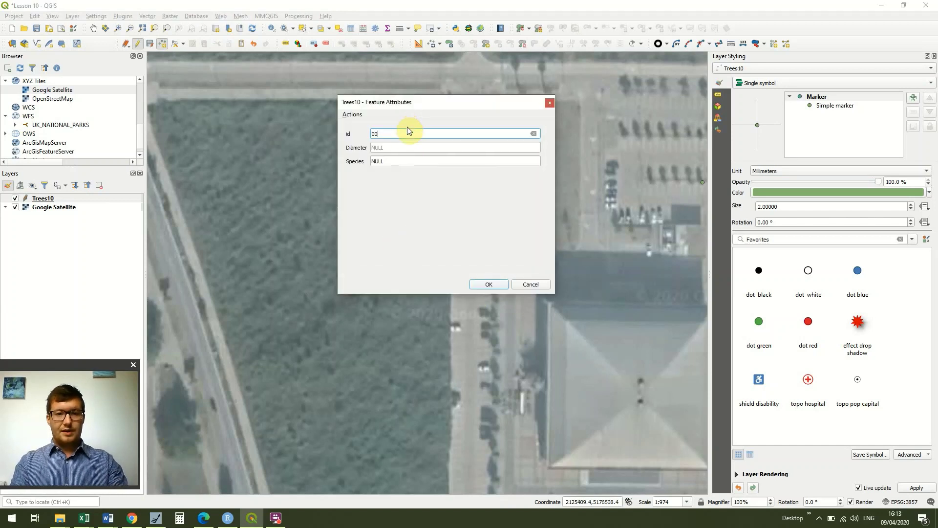
pyautogui.click(408, 142)
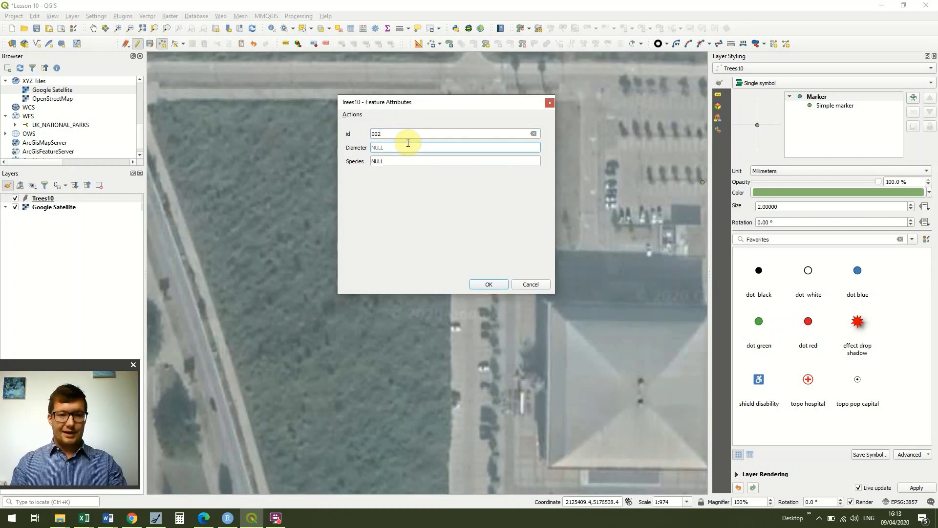
pyautogui.write('11.7')
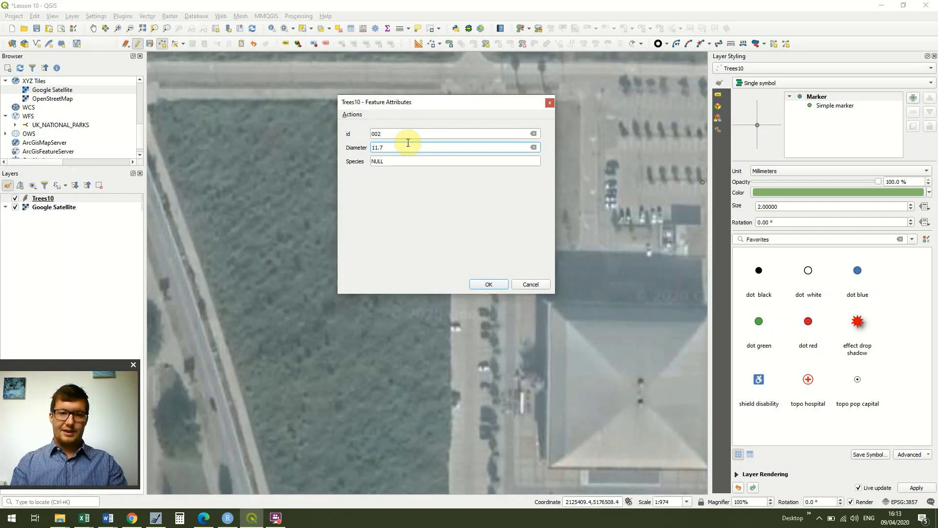
pyautogui.click(408, 160)
pyautogui.write('Oak')
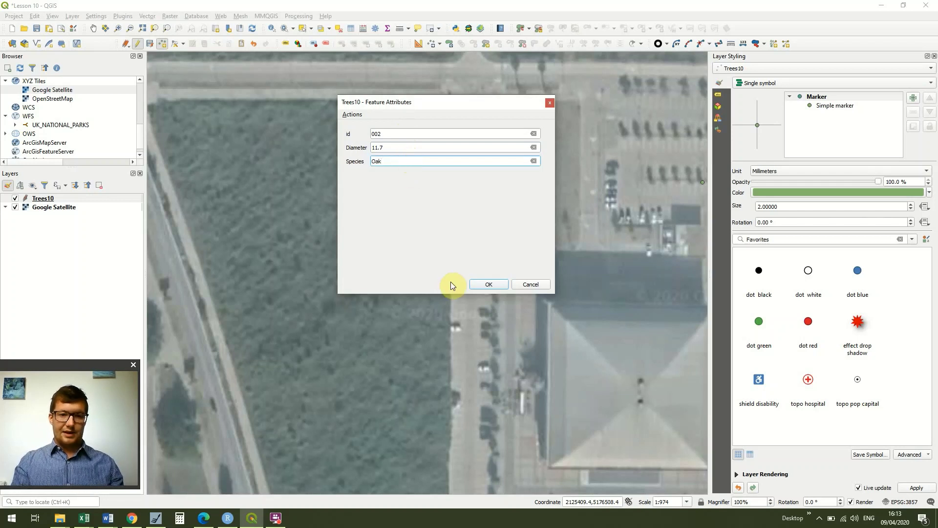
pyautogui.click(489, 285)
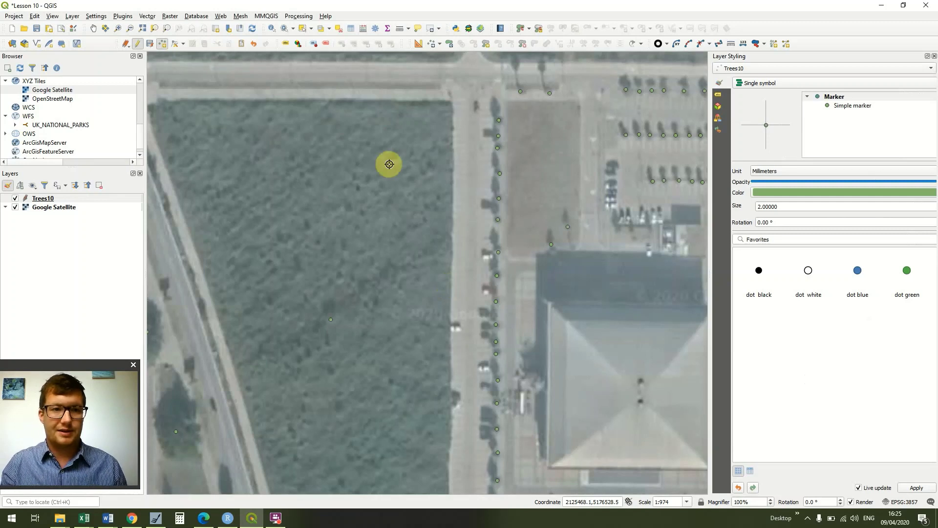
# Stop editing the Trees10 layer and save the digitized tree points
pyautogui.rightClick(136, 44)
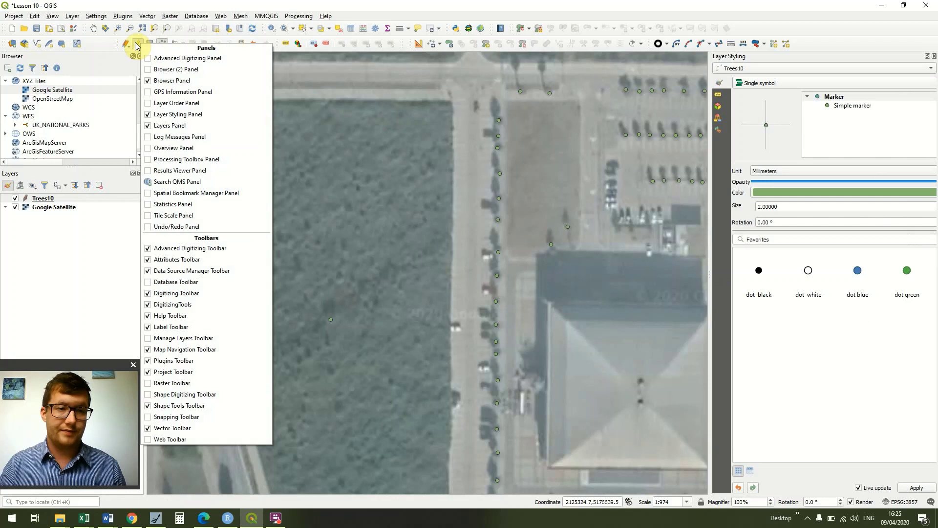
pyautogui.click(137, 45)
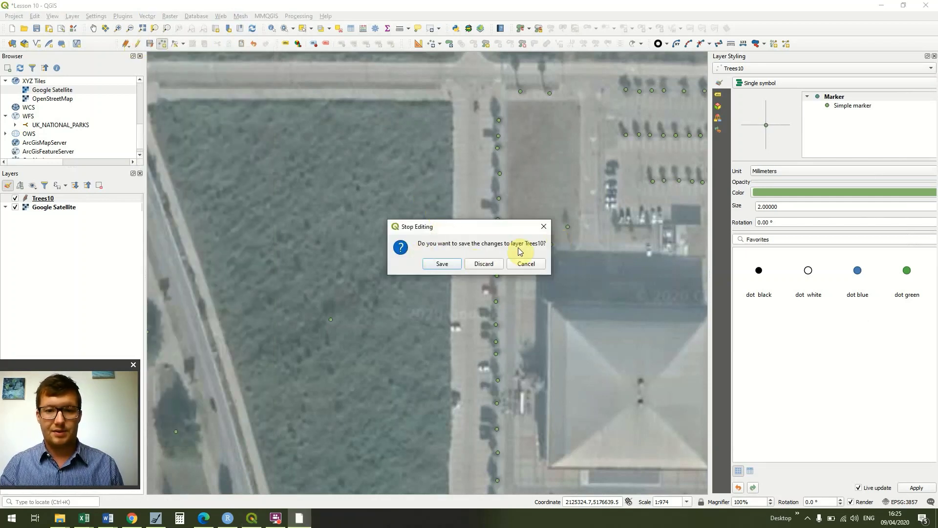
pyautogui.click(441, 264)
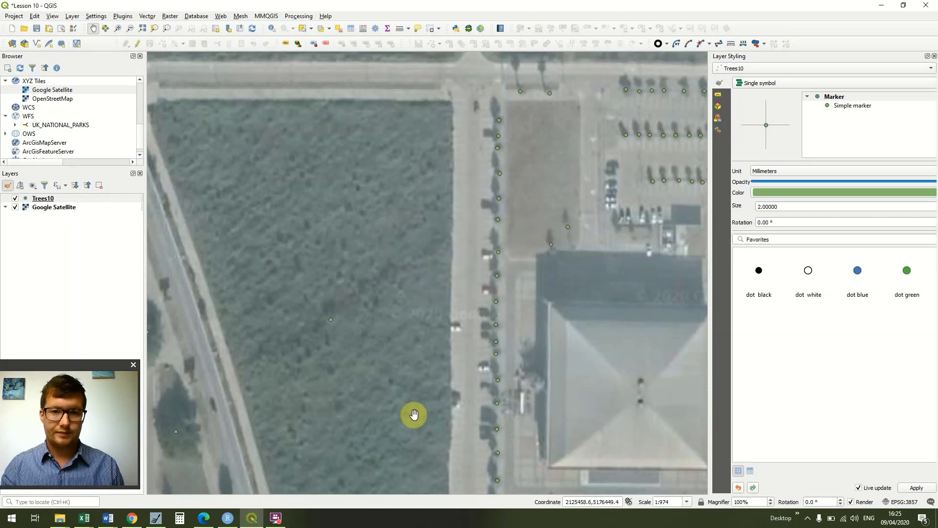
# Review the Trees10 attribute table with its records sorted by id in ascending order, and close it
pyautogui.rightClick(54, 202)
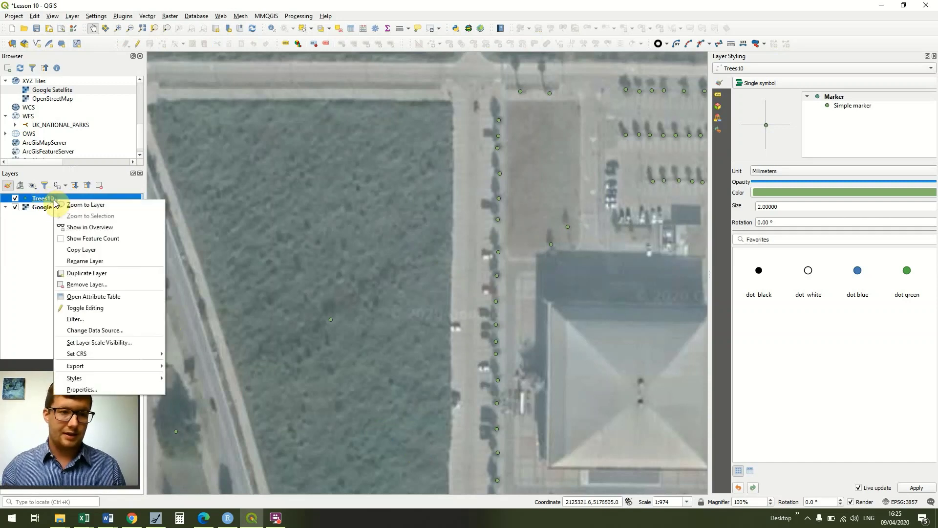
pyautogui.click(130, 296)
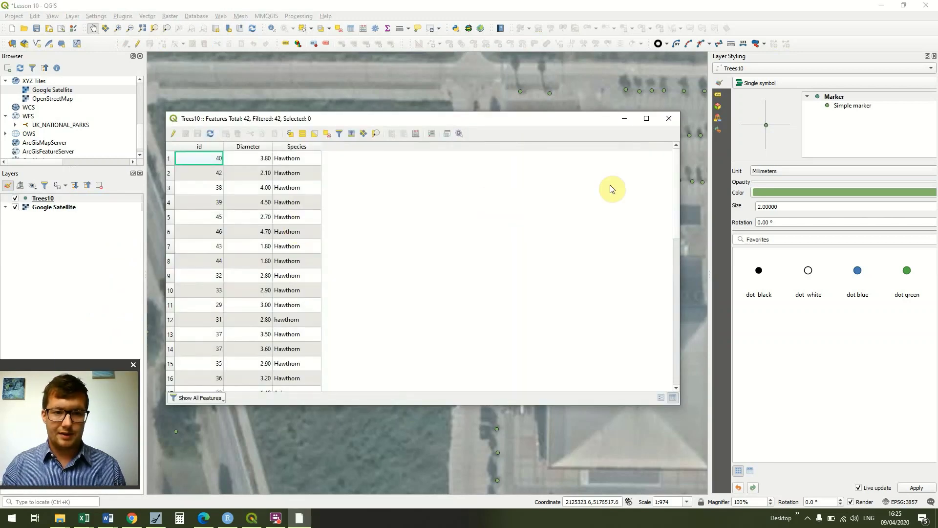
pyautogui.rightClick(677, 205)
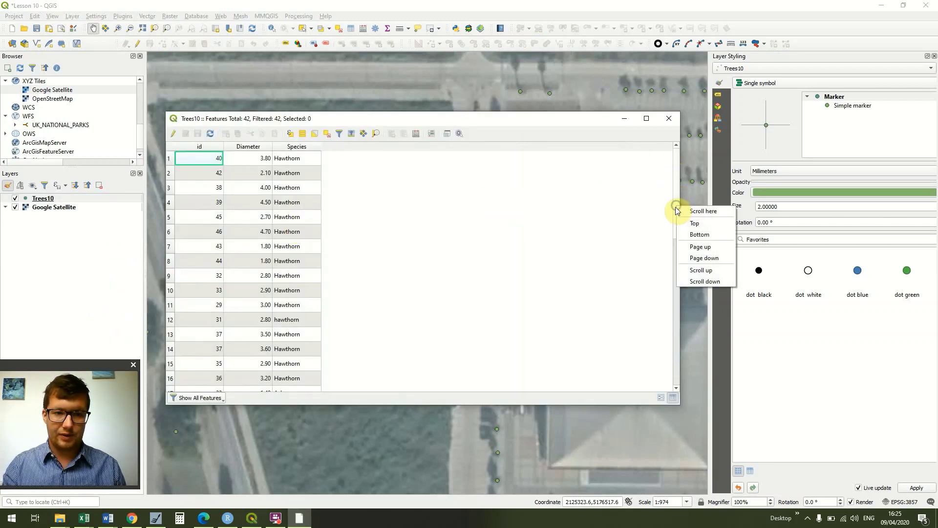
pyautogui.click(676, 176)
pyautogui.moveTo(676, 176); pyautogui.dragTo(679, 147)
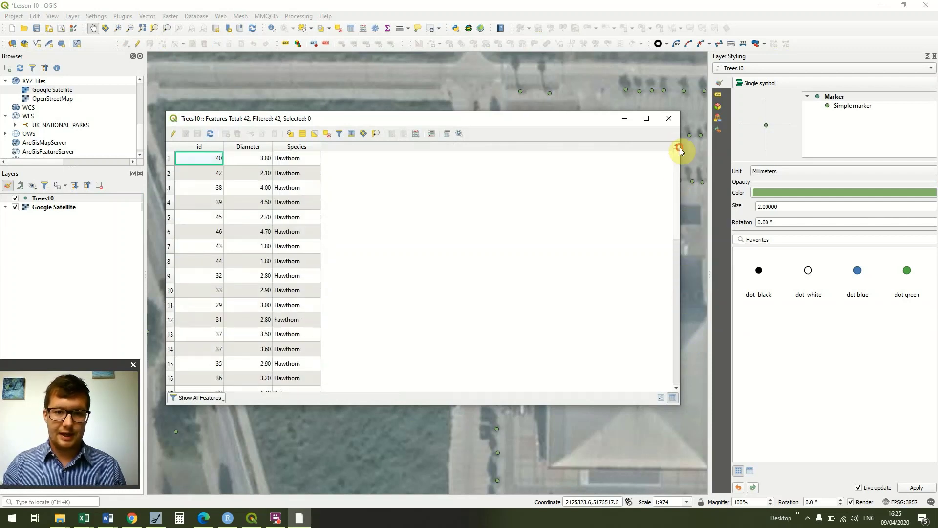
pyautogui.click(206, 145)
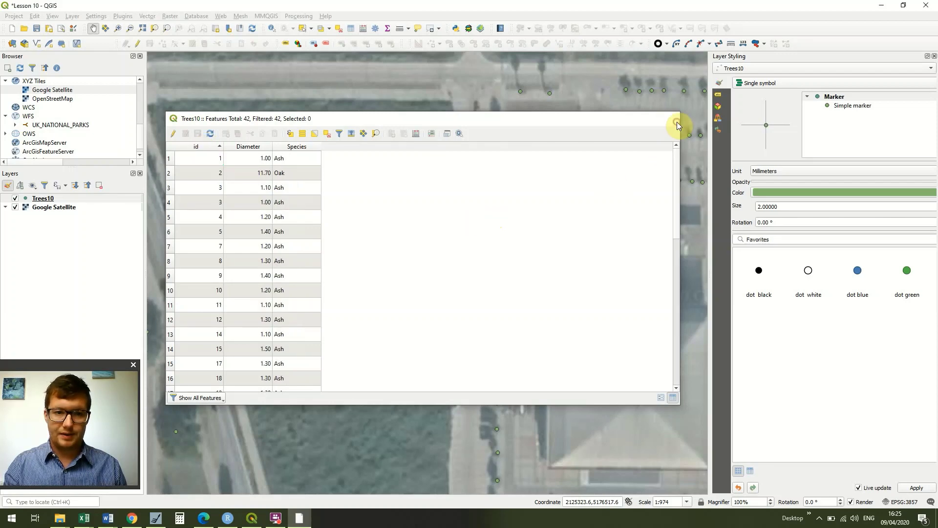
pyautogui.click(676, 121)
pyautogui.moveTo(544, 146)
pyautogui.mouseDown()
pyautogui.moveTo(555, 168)
pyautogui.moveTo(553, 155)
pyautogui.mouseUp()
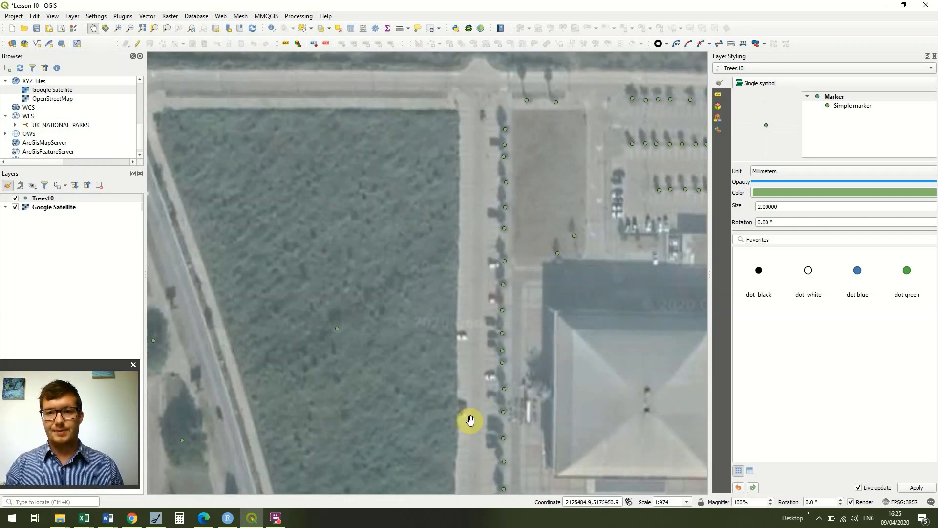
# Open the symbology properties of the Trees10 layer and change the renderer from single symbol to Categorized
pyautogui.click(27, 203)
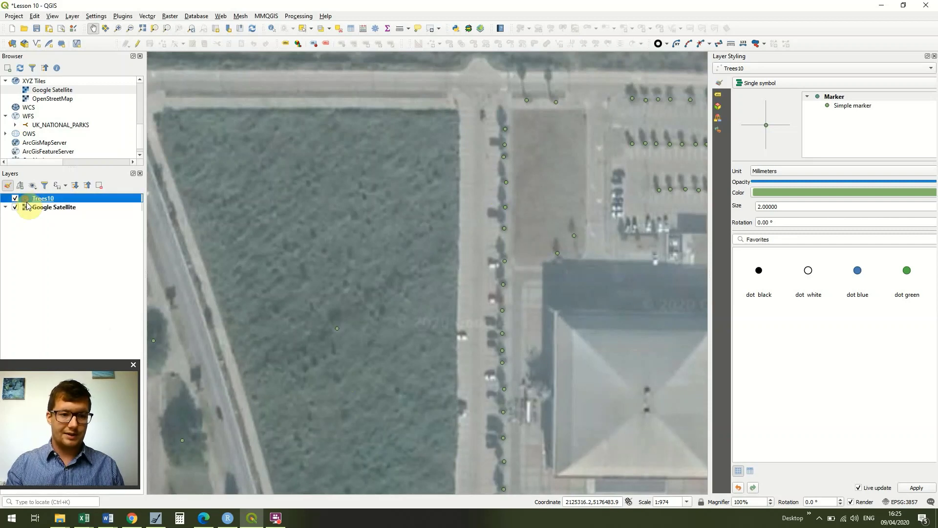
pyautogui.doubleClick(27, 203)
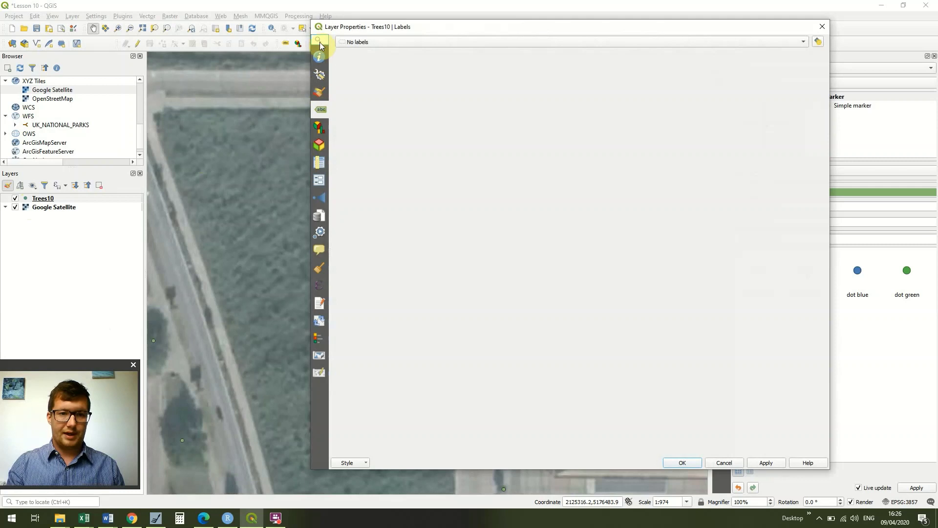
pyautogui.click(323, 92)
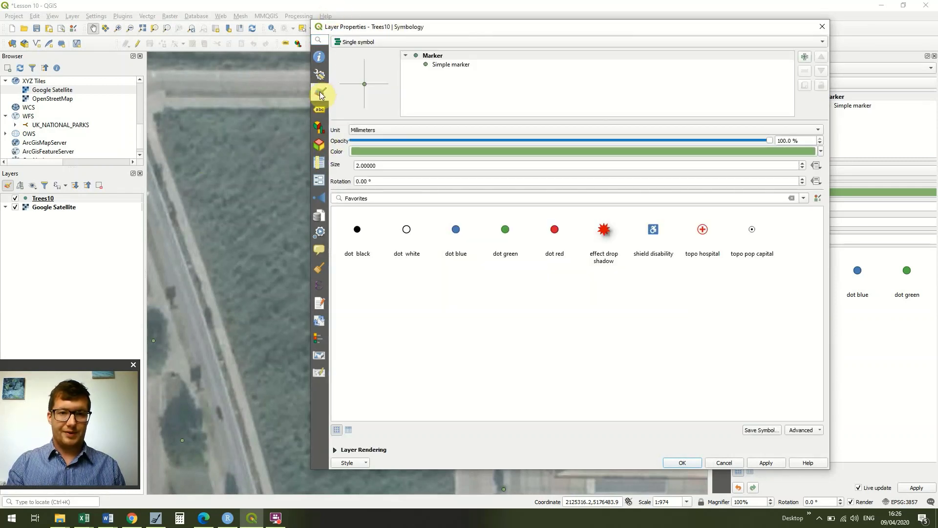
pyautogui.moveTo(476, 27); pyautogui.dragTo(364, 5)
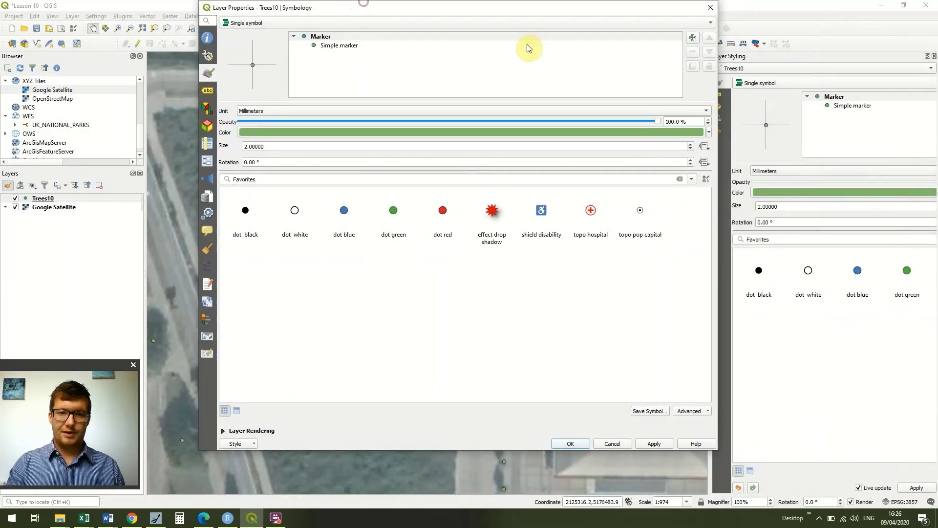
pyautogui.click(711, 25)
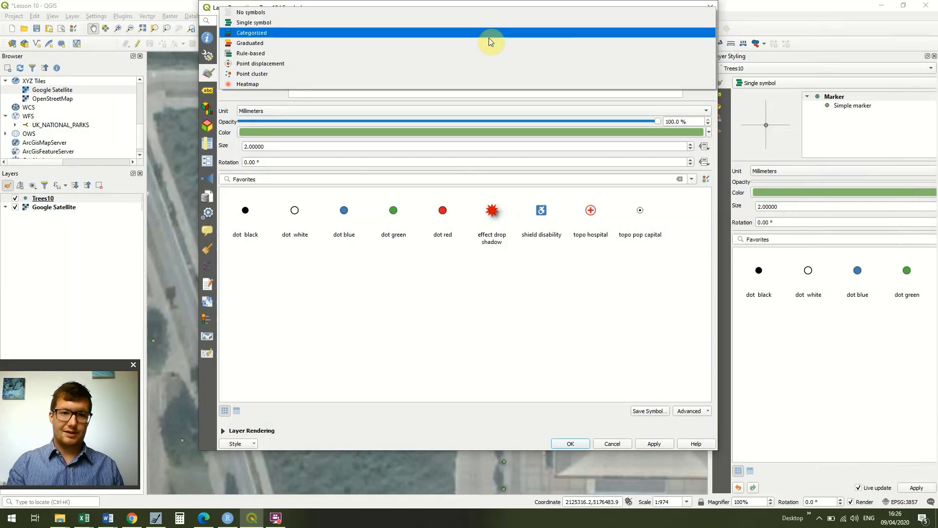
pyautogui.click(460, 31)
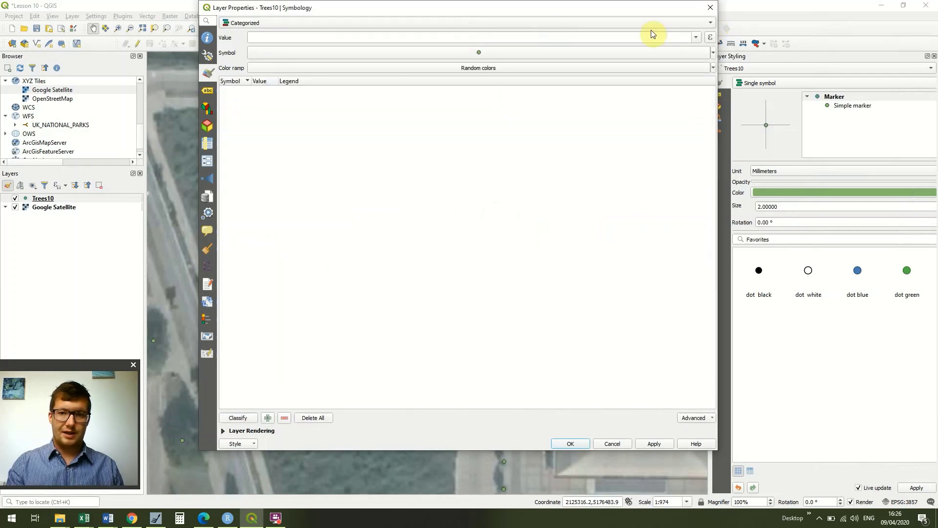
# Choose Species as the categorization value and classify the trees into one symbol per species
pyautogui.click(696, 37)
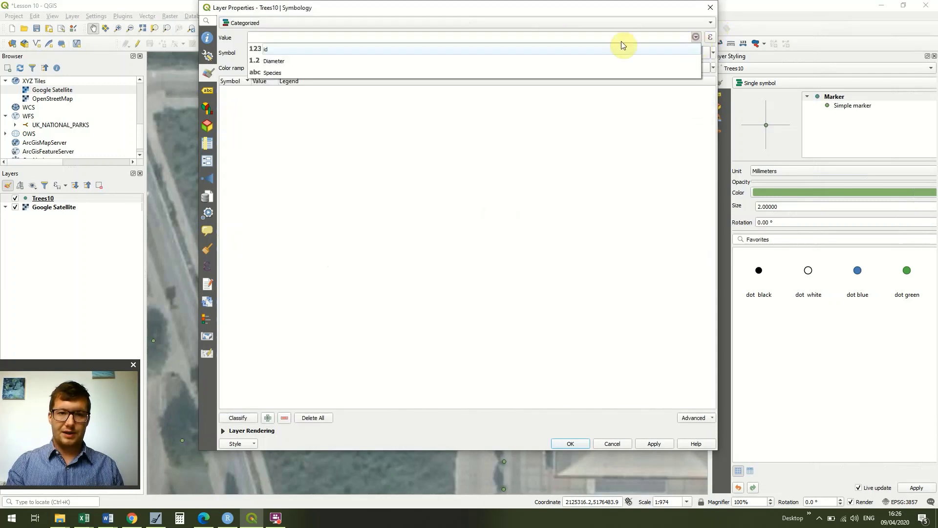
pyautogui.click(501, 75)
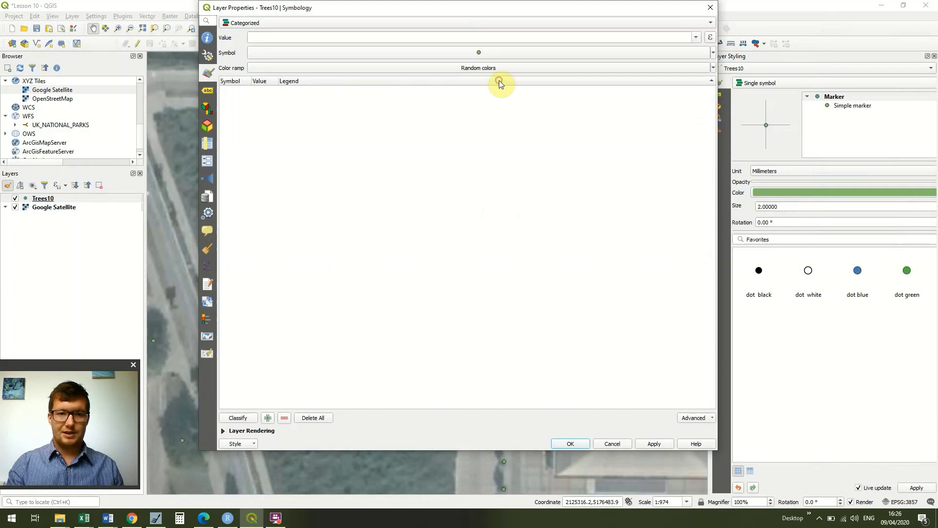
pyautogui.click(246, 417)
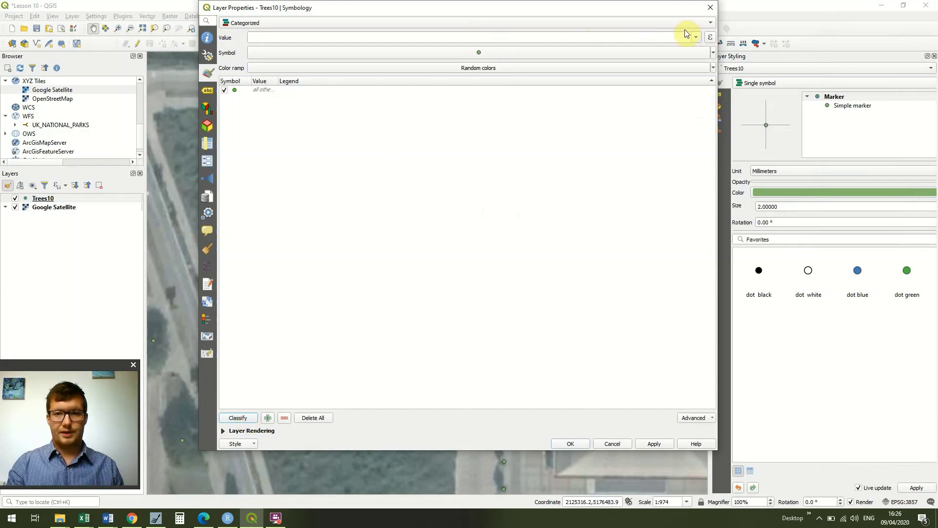
pyautogui.click(697, 37)
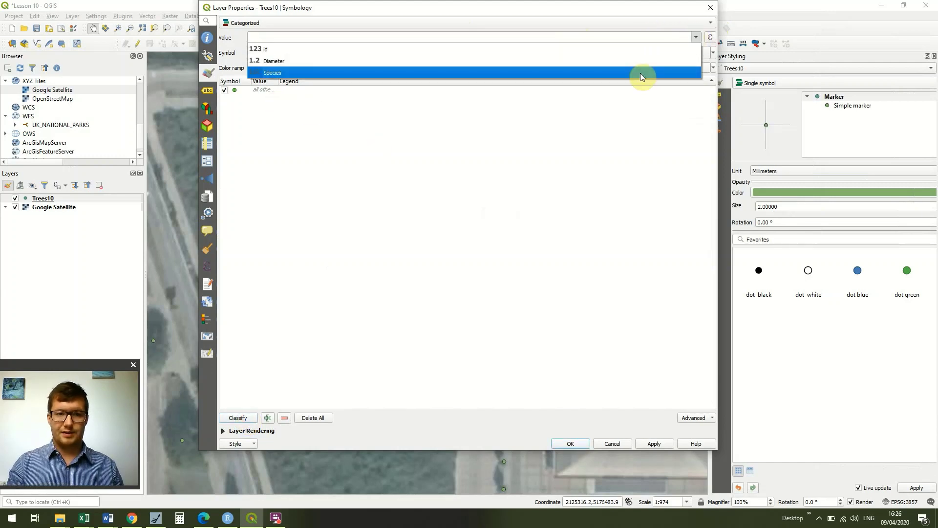
pyautogui.click(640, 72)
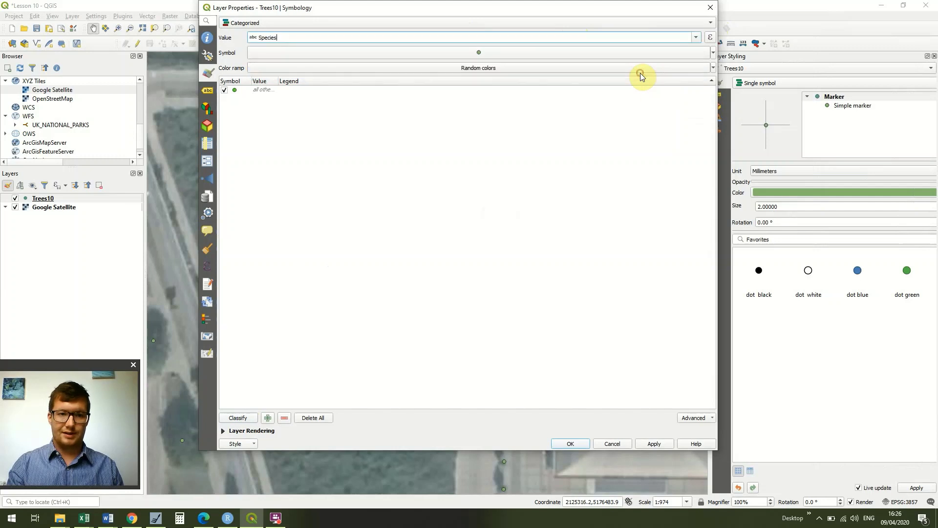
pyautogui.click(240, 418)
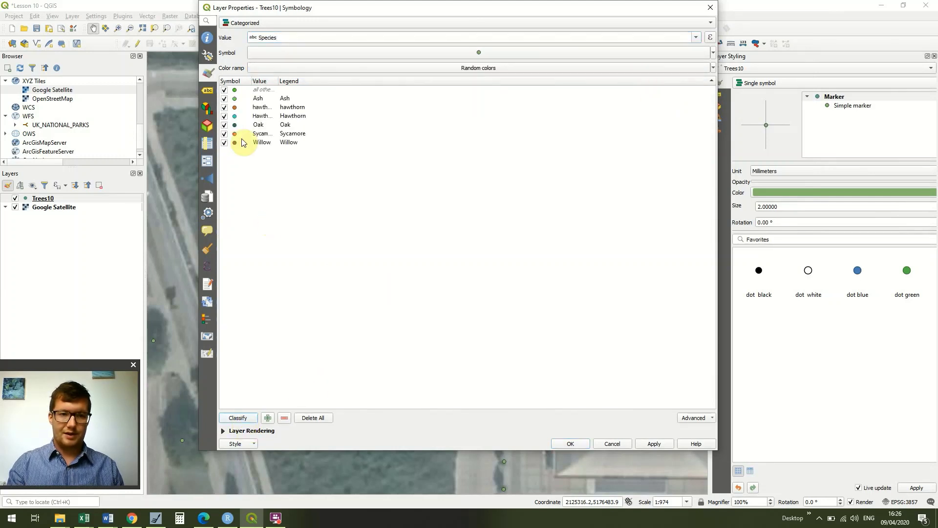
# Turn off the "all other values" category and apply the species symbology to Trees10
pyautogui.click(224, 90)
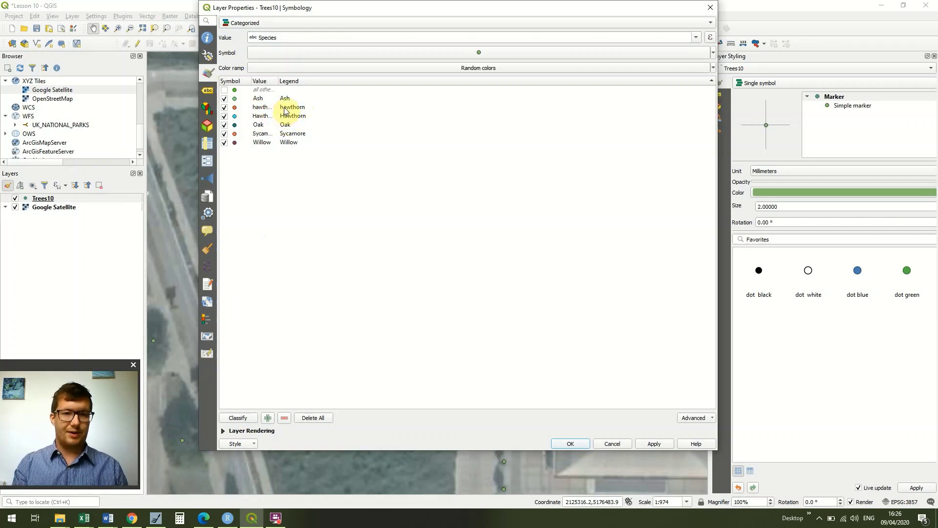
pyautogui.click(661, 442)
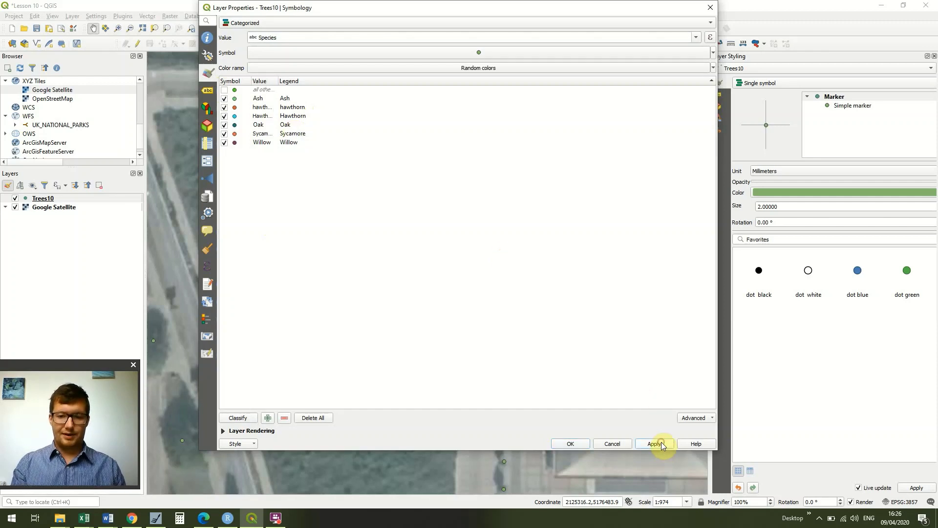
pyautogui.click(579, 444)
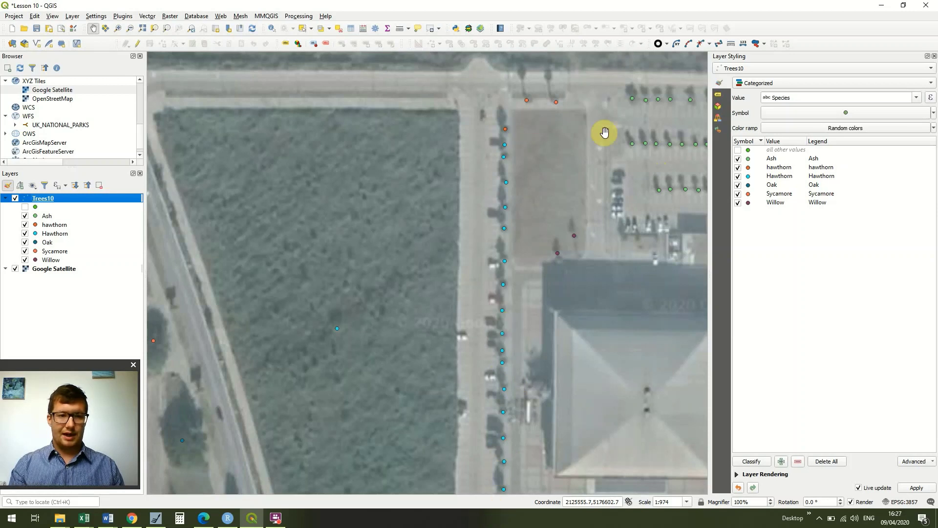
# Label the Trees10 points with single labels from the Species field and draw a text buffer around the labels
pyautogui.doubleClick(26, 199)
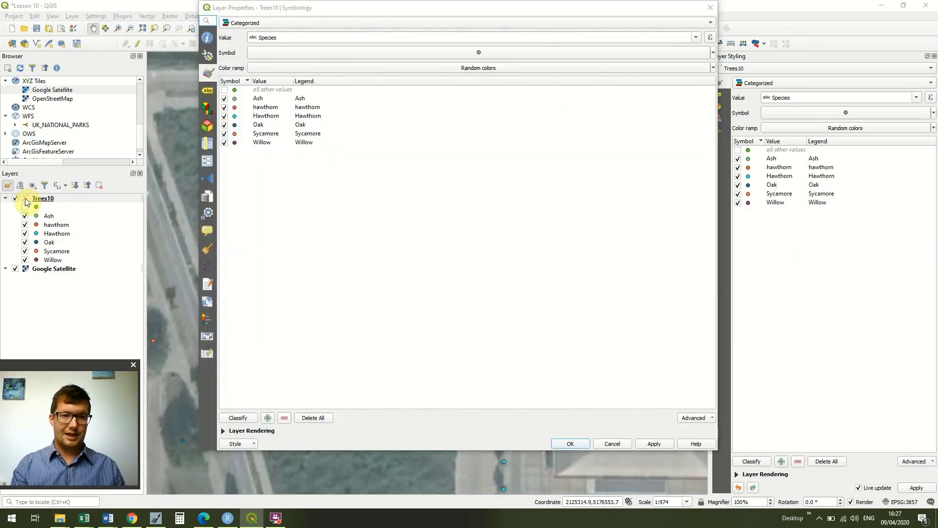
pyautogui.click(209, 95)
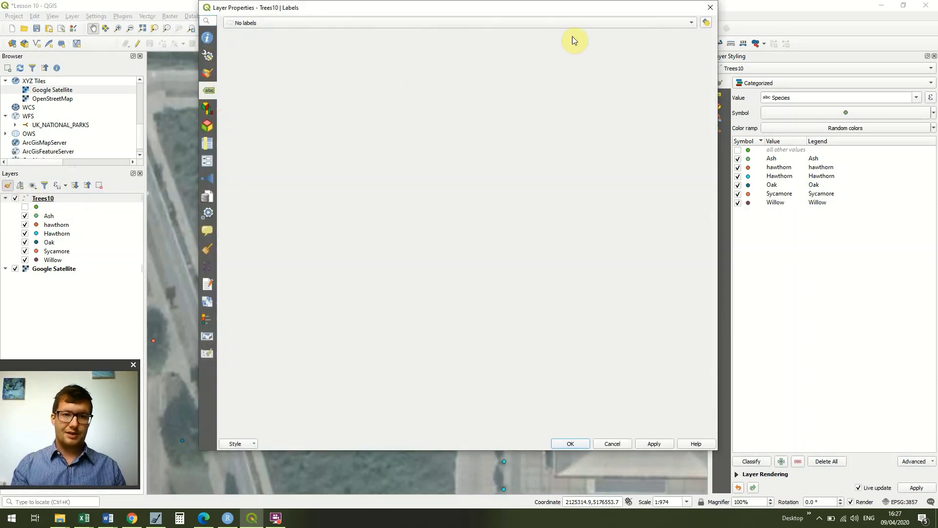
pyautogui.click(694, 25)
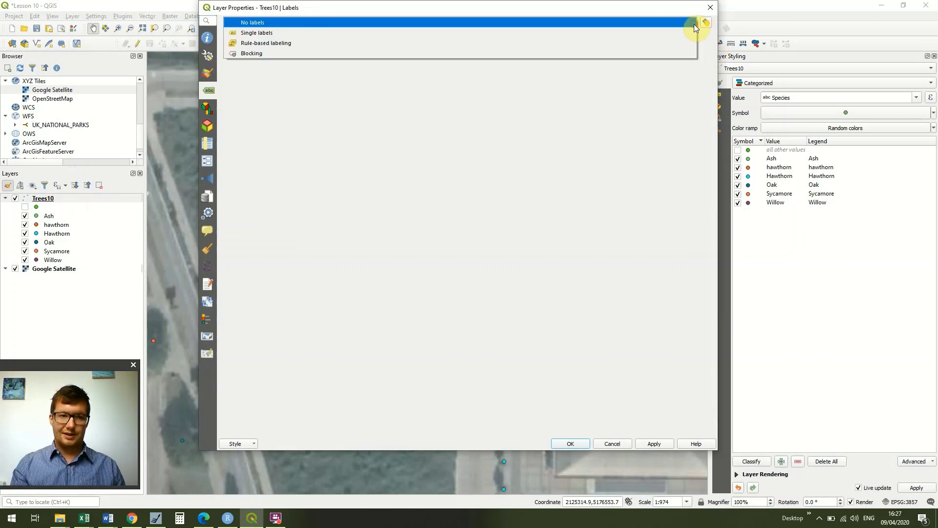
pyautogui.click(535, 32)
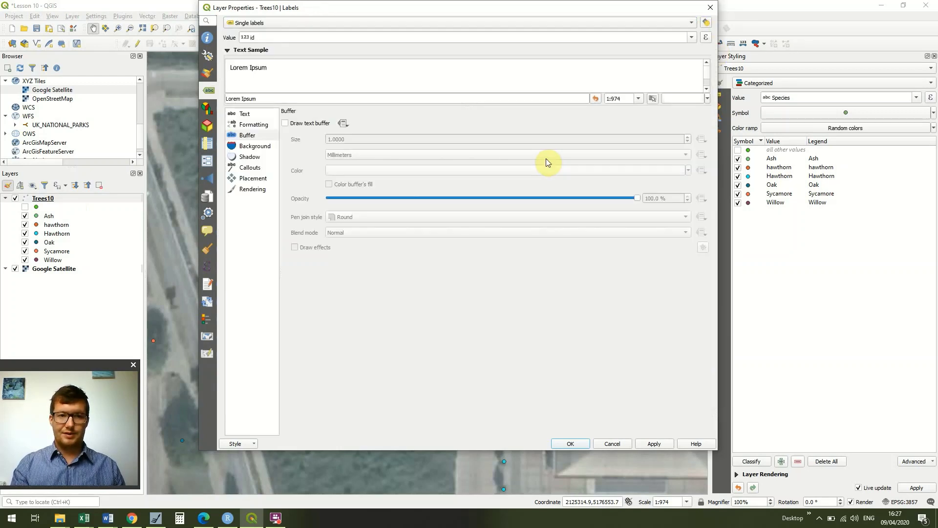
pyautogui.click(691, 37)
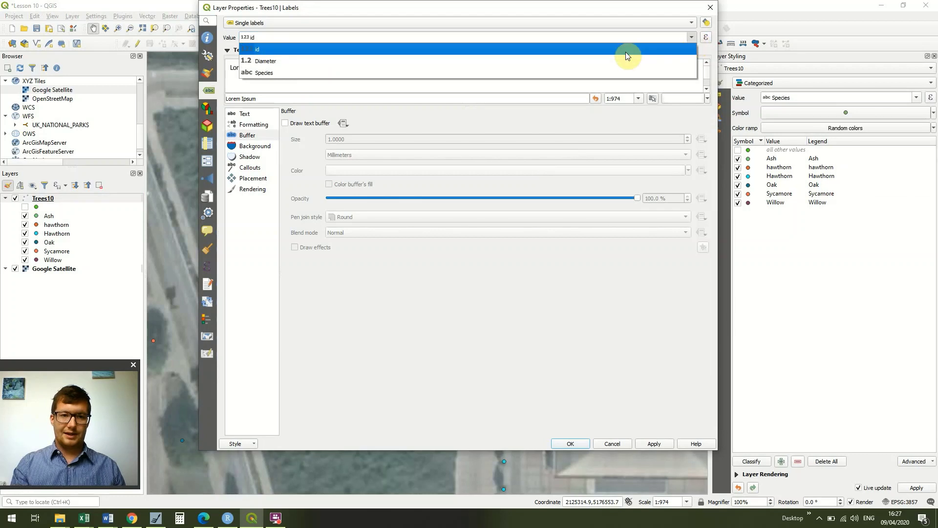
pyautogui.click(602, 71)
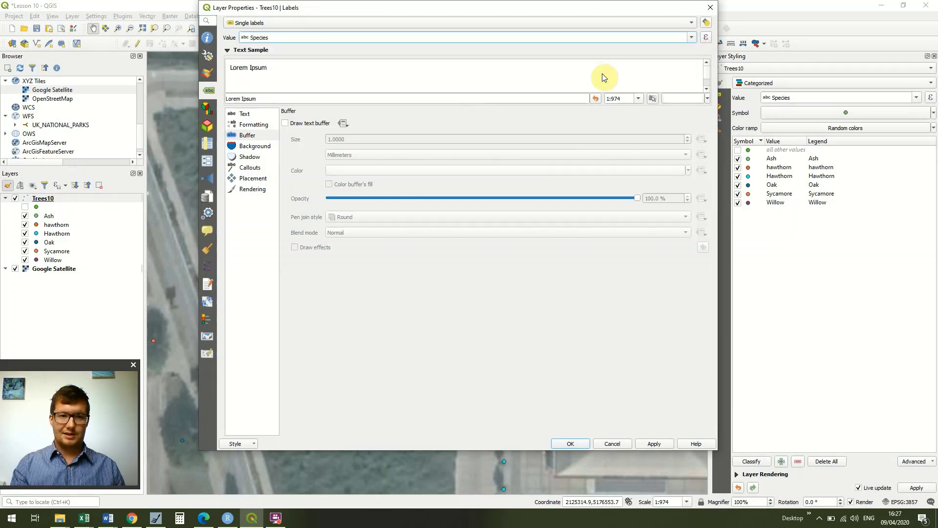
pyautogui.click(654, 443)
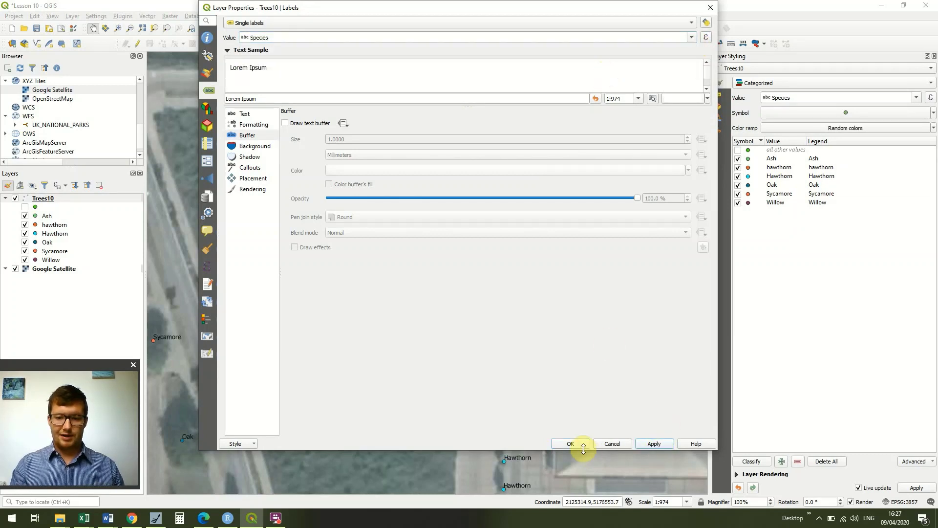
pyautogui.click(285, 123)
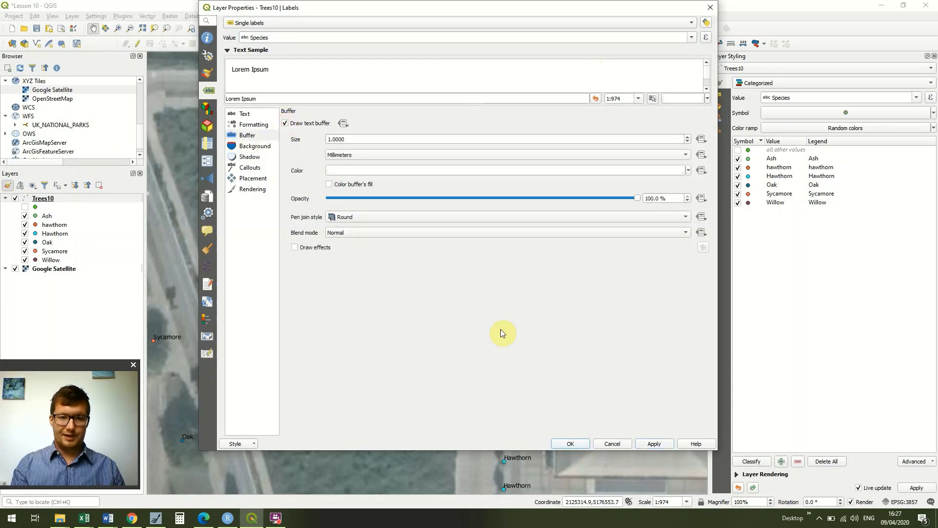
pyautogui.click(570, 443)
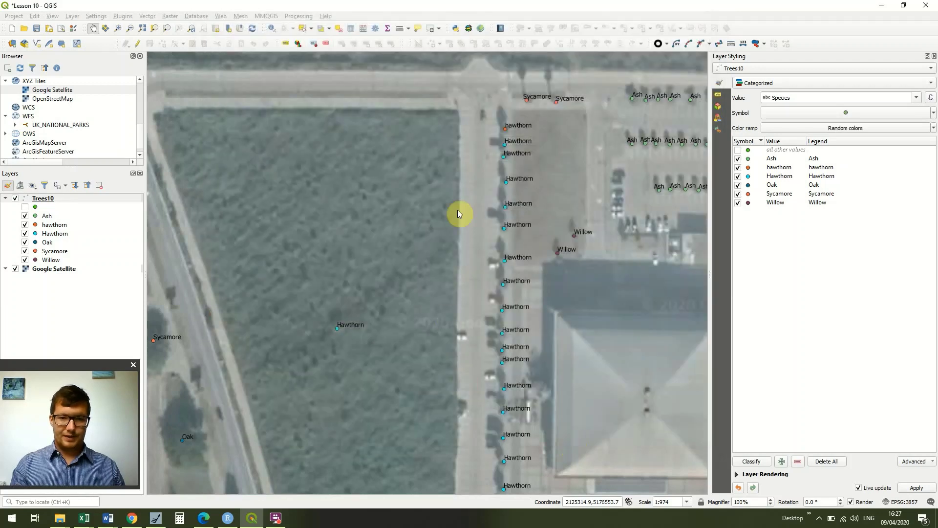
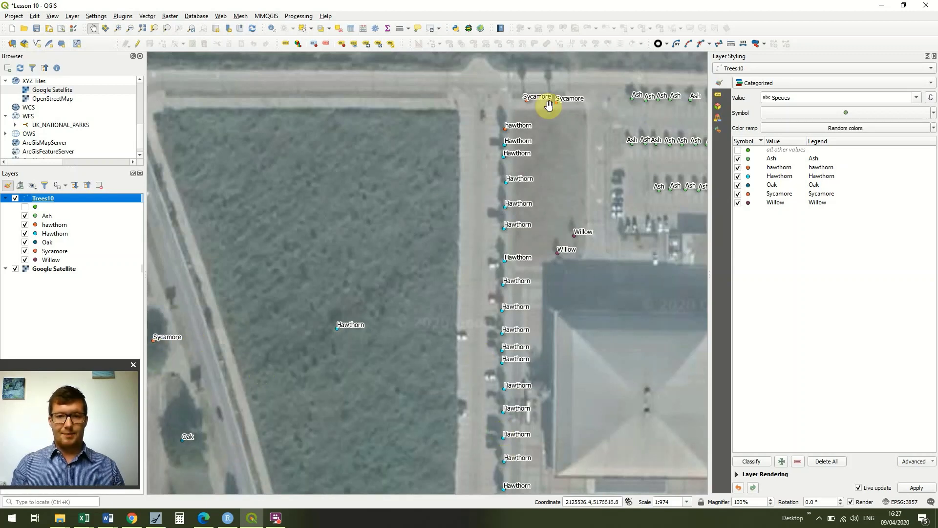
# Change the Trees10 symbology from Categorized to Graduated, using Diameter as the value
pyautogui.doubleClick(25, 200)
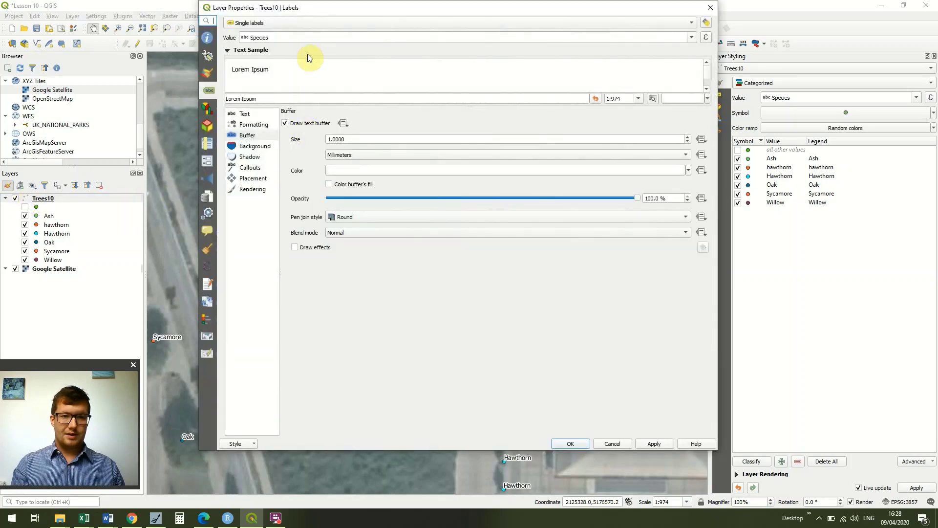
pyautogui.click(208, 74)
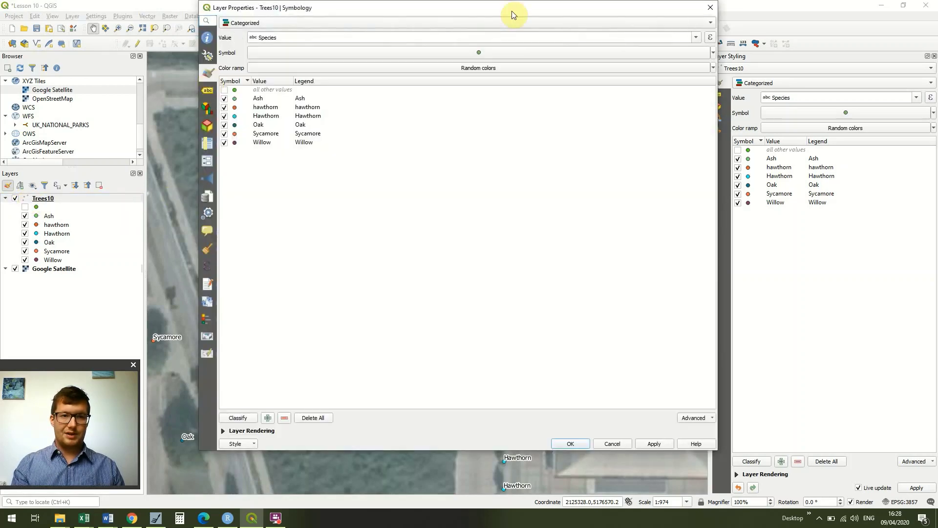
pyautogui.click(710, 23)
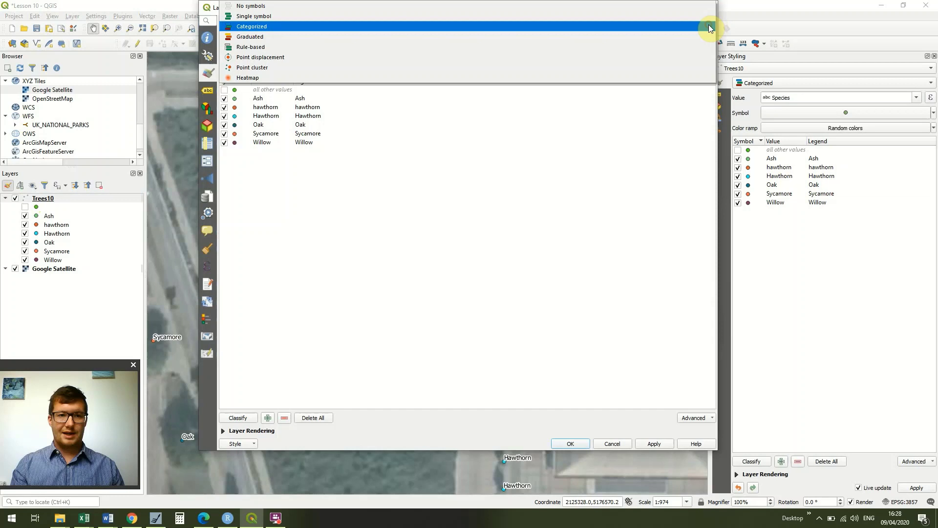
pyautogui.click(672, 37)
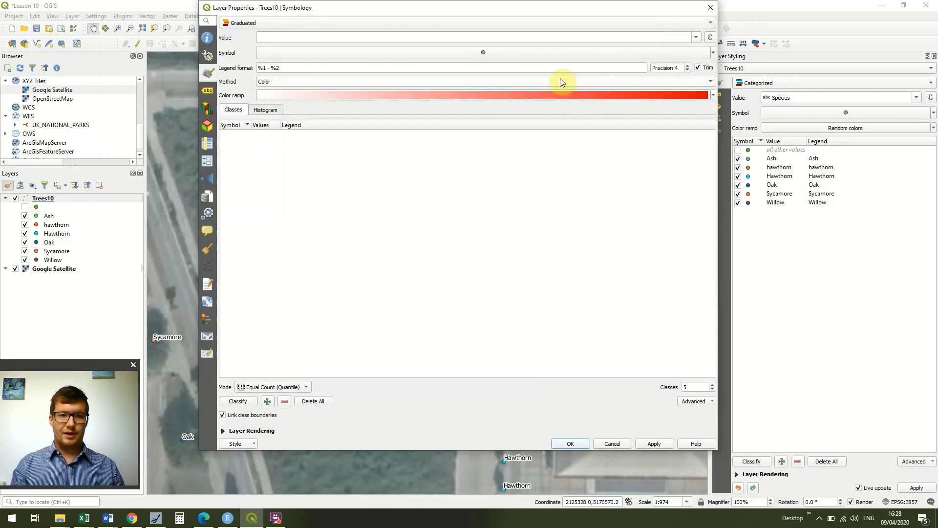
pyautogui.click(696, 41)
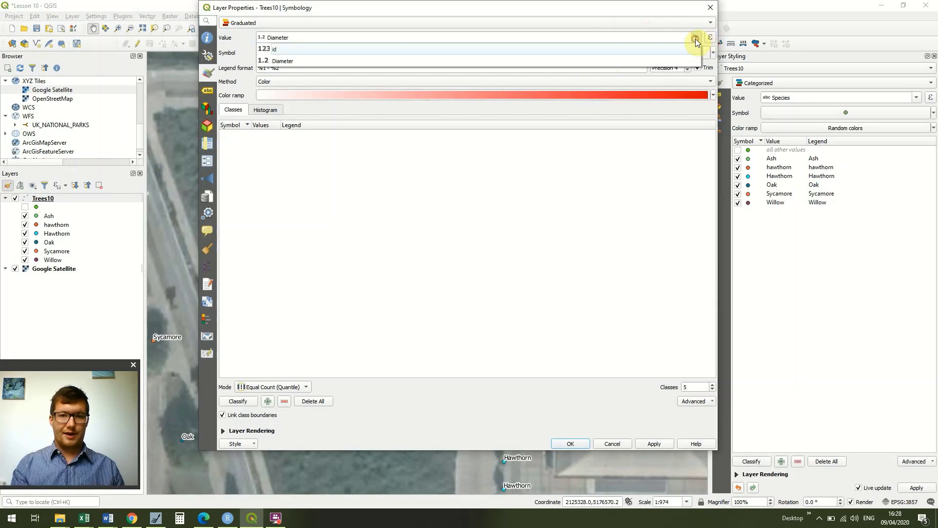
pyautogui.click(654, 63)
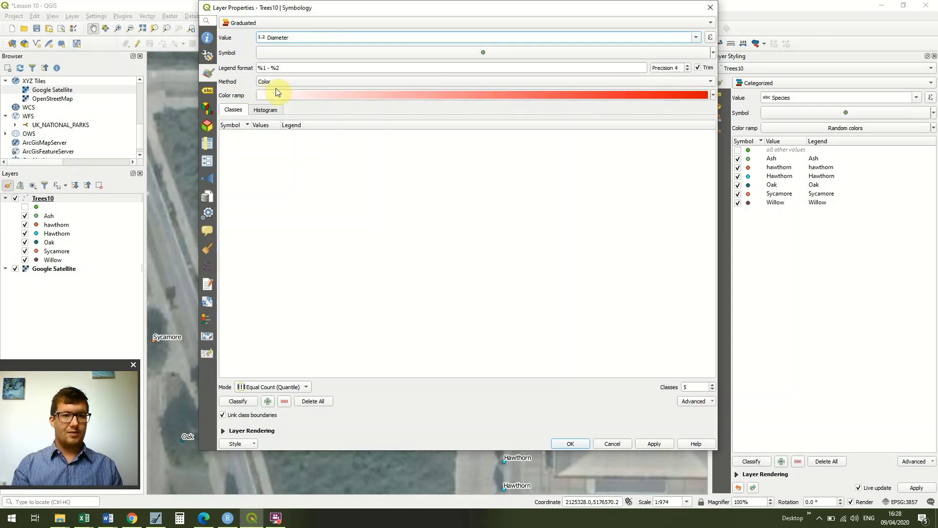
# Set the graduated method to Size, classify the tree diameters into five classes and apply the symbology
pyautogui.click(325, 80)
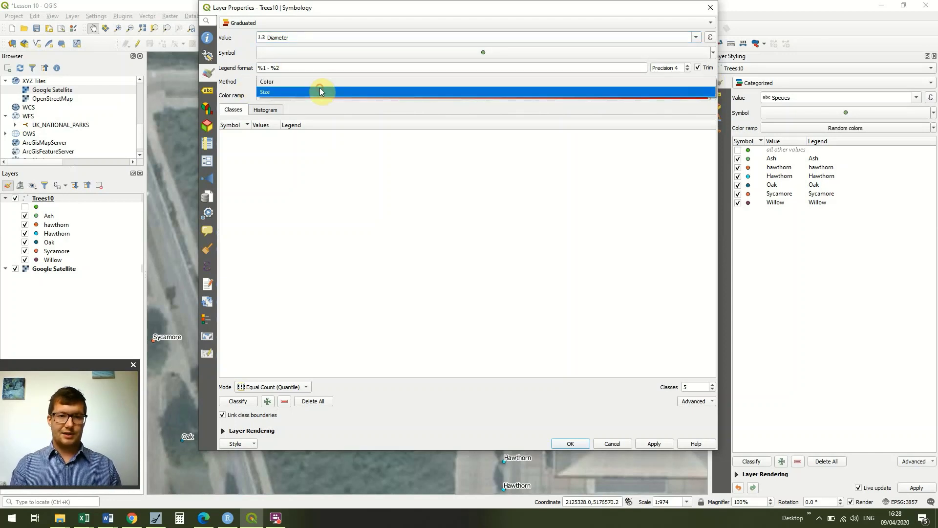
pyautogui.click(320, 88)
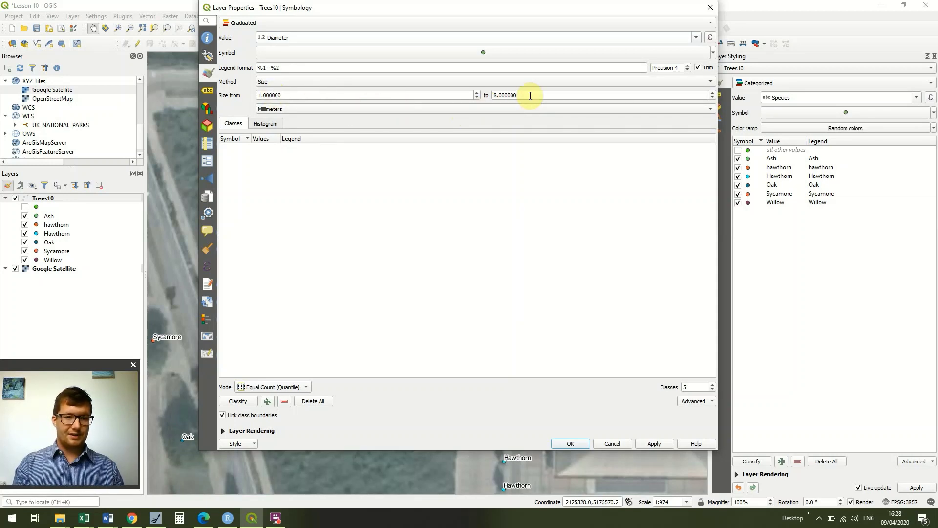
pyautogui.click(244, 401)
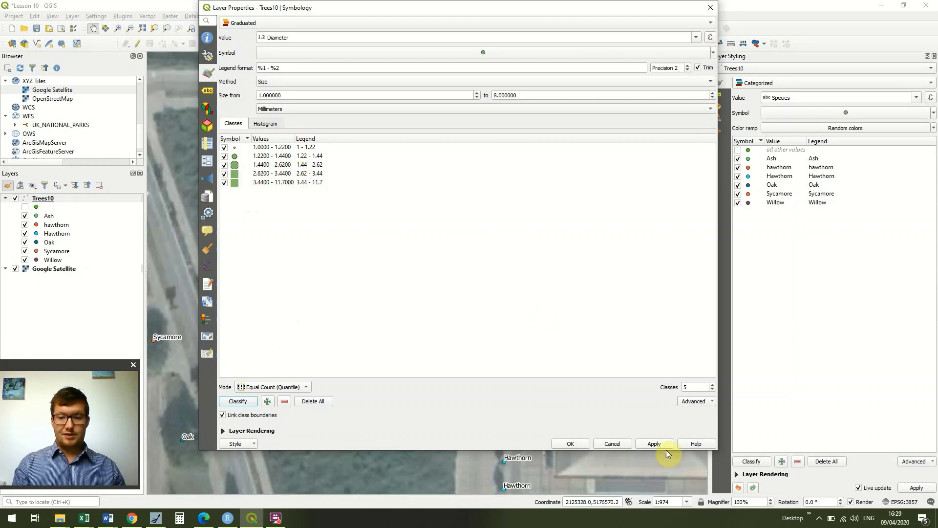
pyautogui.click(653, 443)
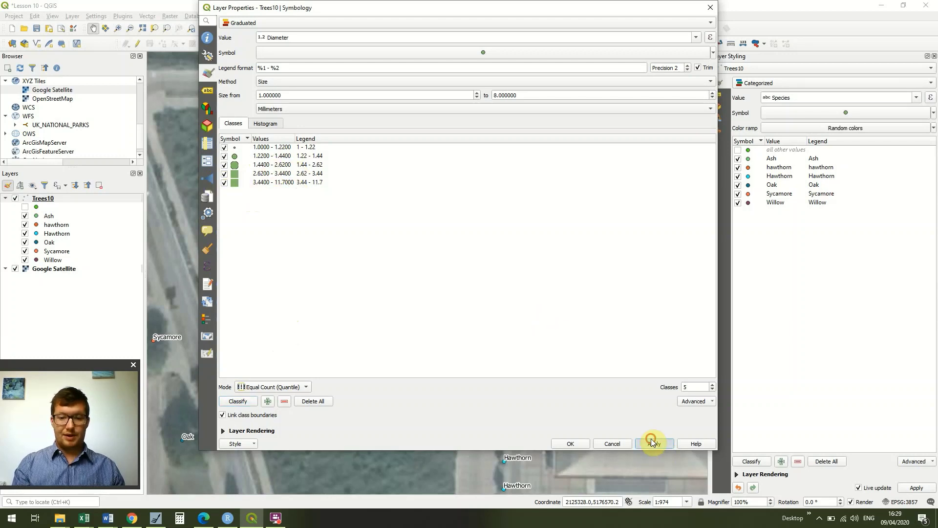
pyautogui.click(571, 444)
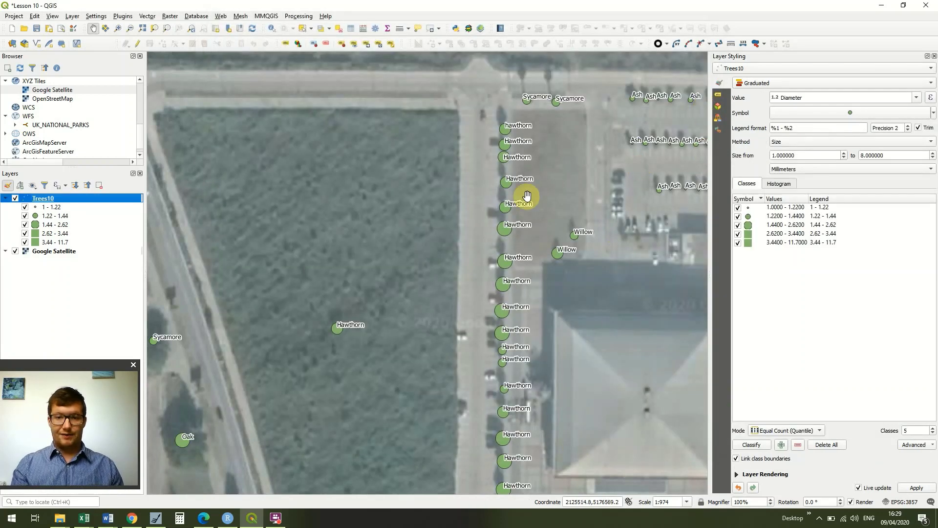
# Switch the Trees10 labelling to No labels and hide the Google Satellite layer
pyautogui.doubleClick(27, 199)
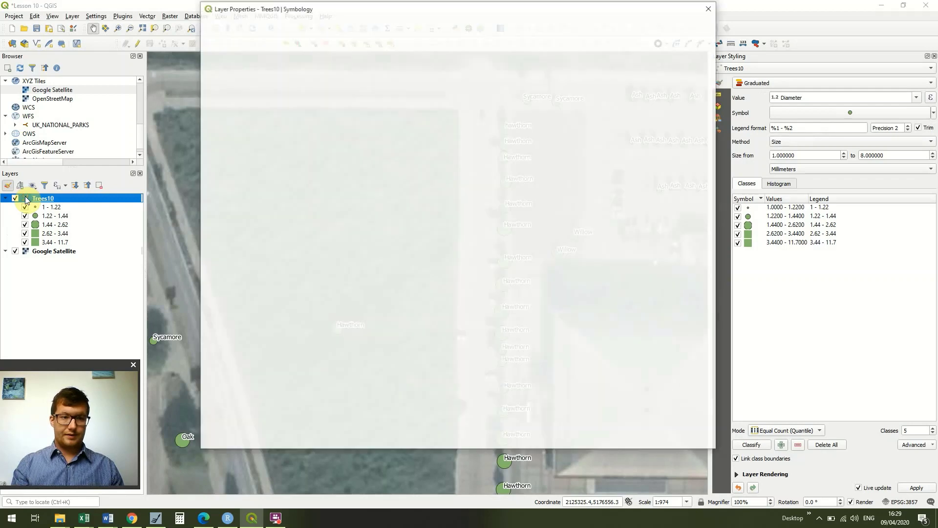
pyautogui.click(208, 92)
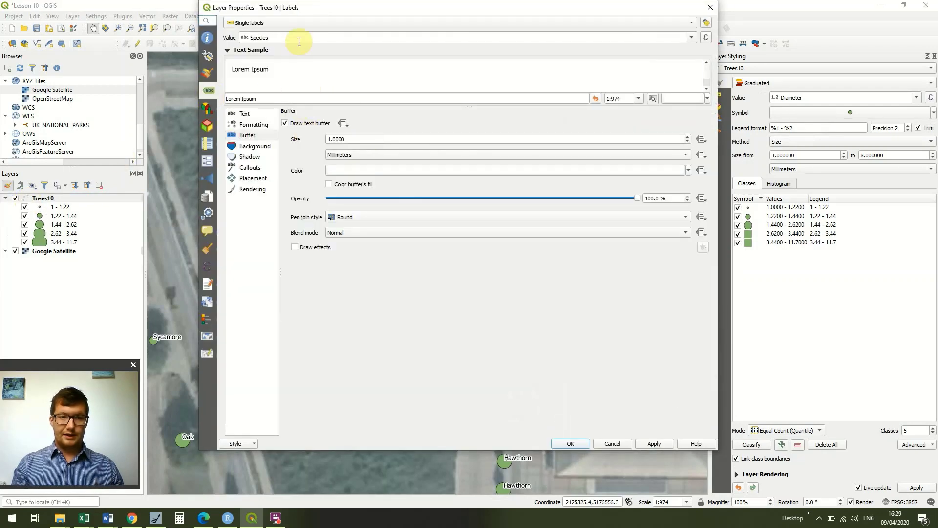
pyautogui.click(339, 22)
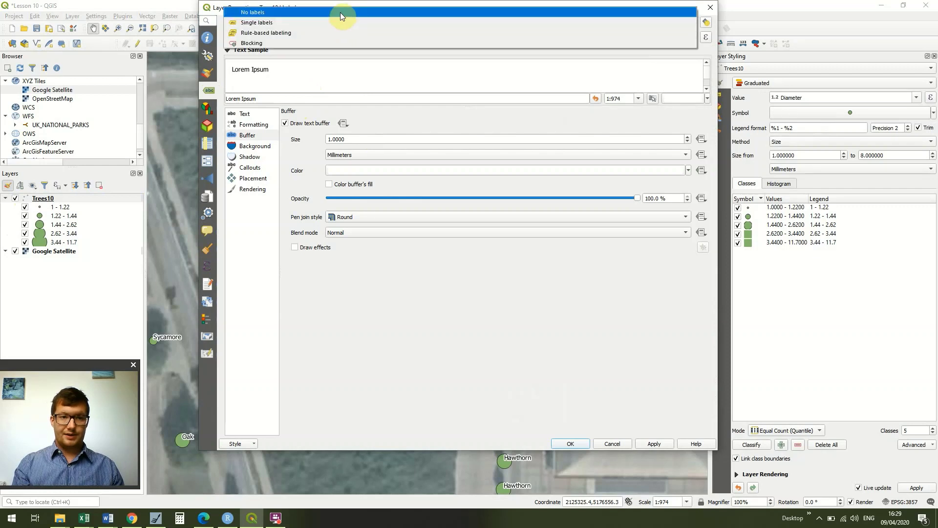
pyautogui.click(340, 12)
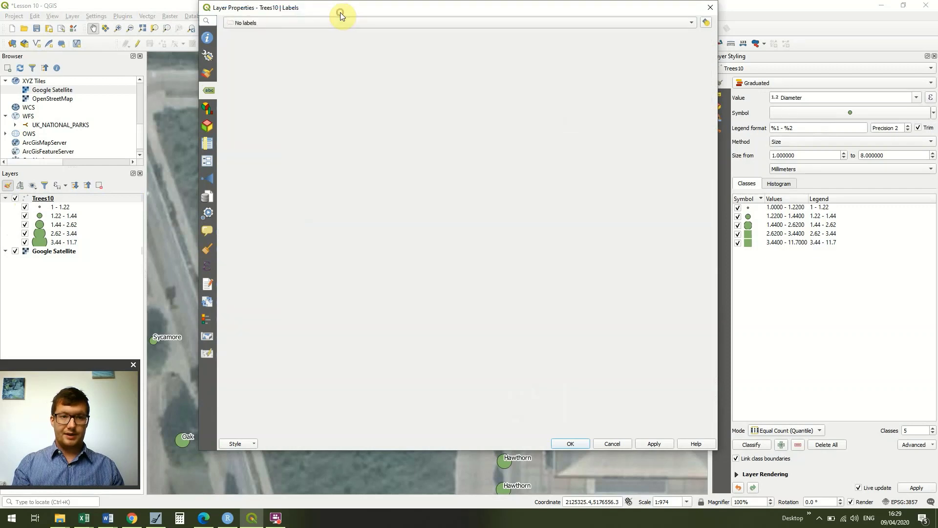
pyautogui.click(661, 442)
pyautogui.click(586, 443)
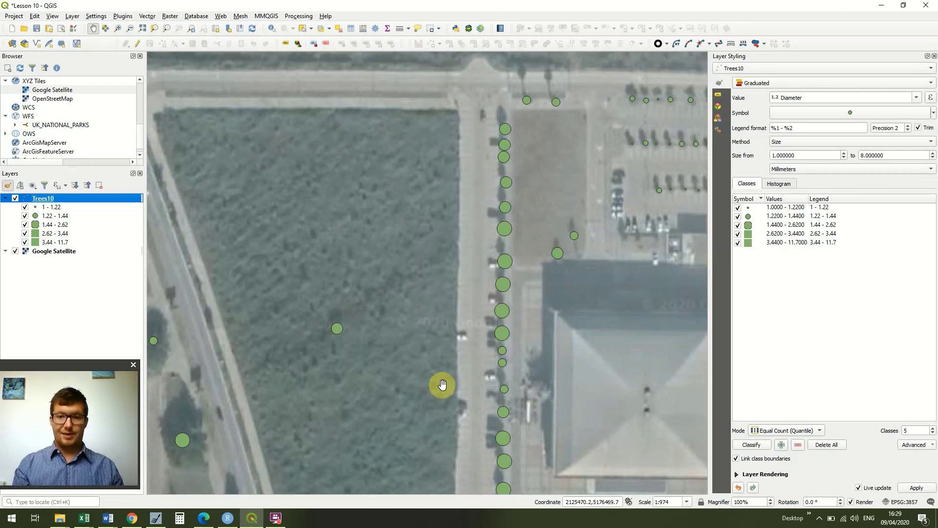
pyautogui.click(15, 251)
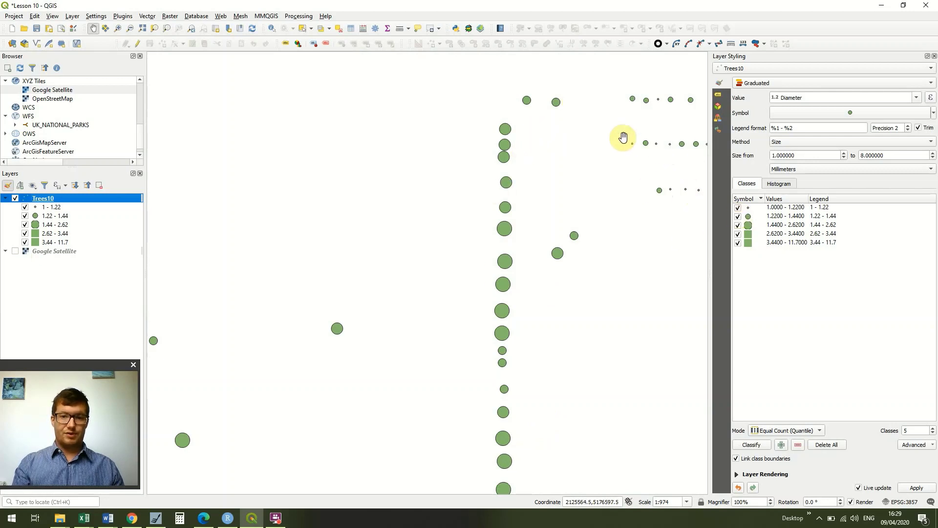
# In the Trees10 graduated symbology, set the upper bound of the first diameter class to 1.5
pyautogui.doubleClick(26, 200)
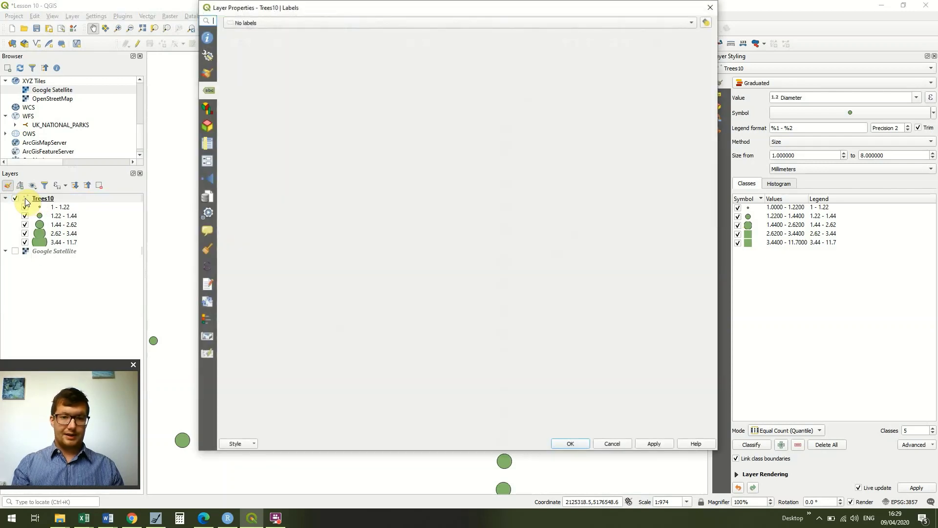
pyautogui.click(207, 72)
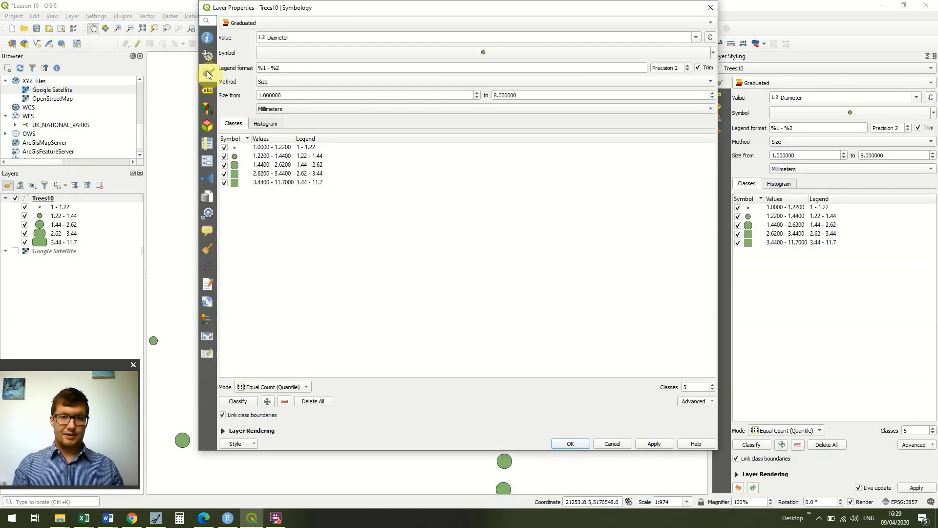
pyautogui.doubleClick(279, 149)
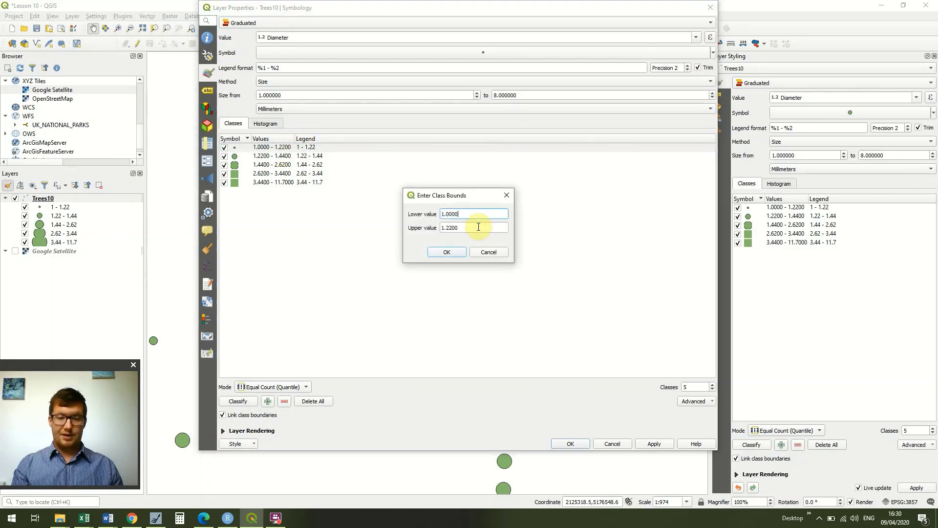
pyautogui.moveTo(478, 227); pyautogui.dragTo(438, 232)
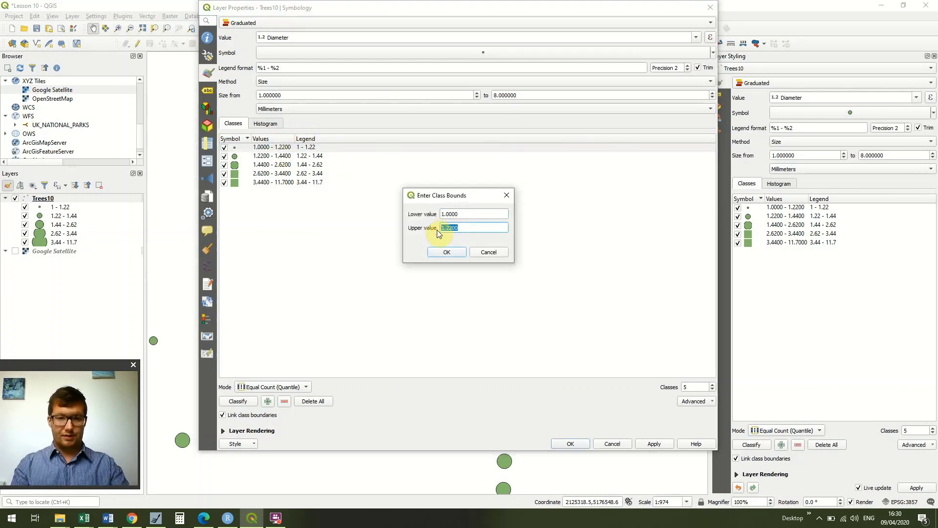
pyautogui.write('1.5')
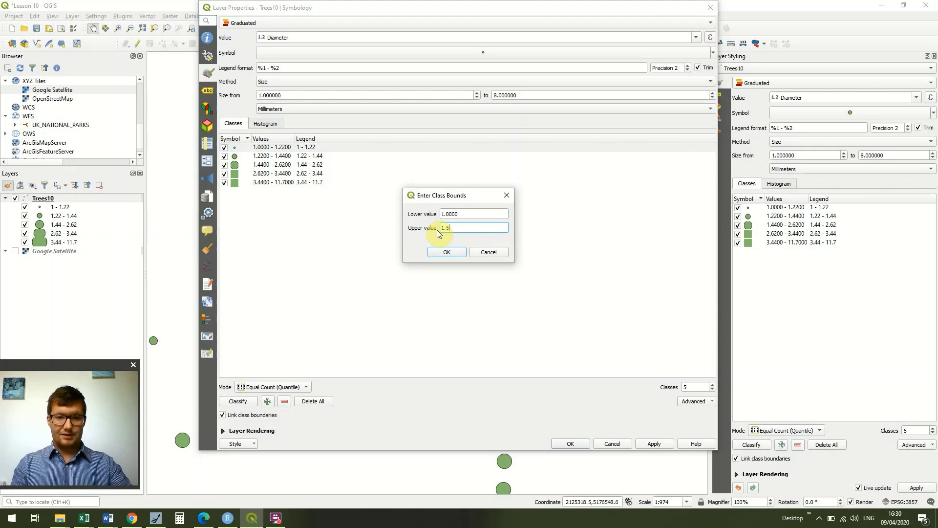
pyautogui.click(447, 251)
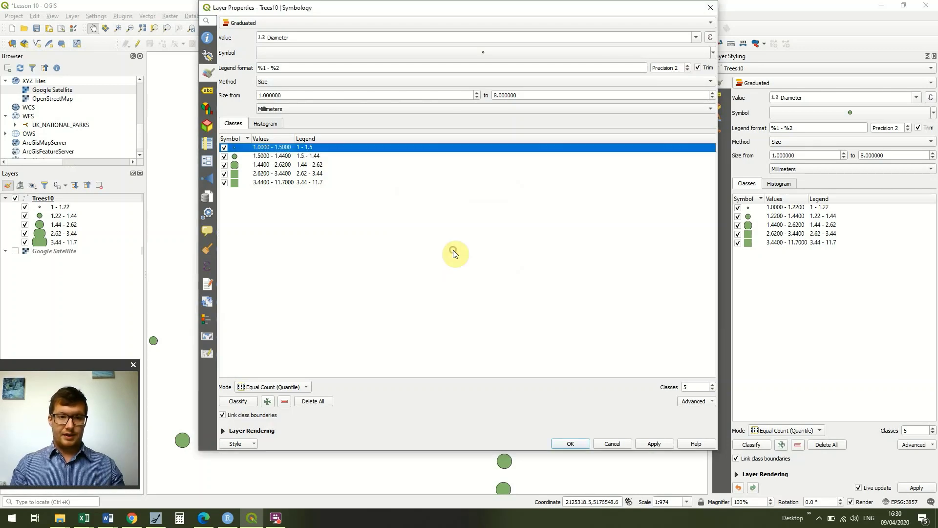
# Set the upper bound of the second diameter class to 2 and of the third class to 3
pyautogui.doubleClick(286, 157)
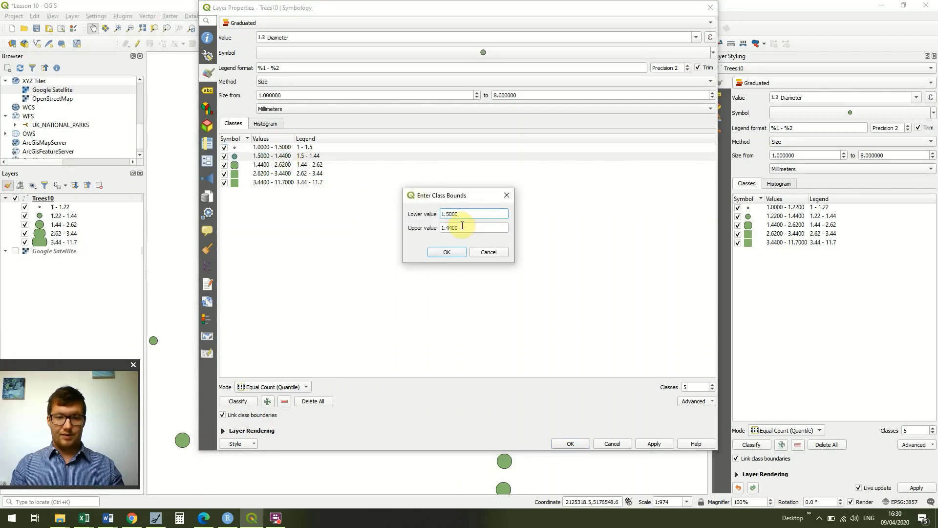
pyautogui.moveTo(464, 228); pyautogui.dragTo(429, 228)
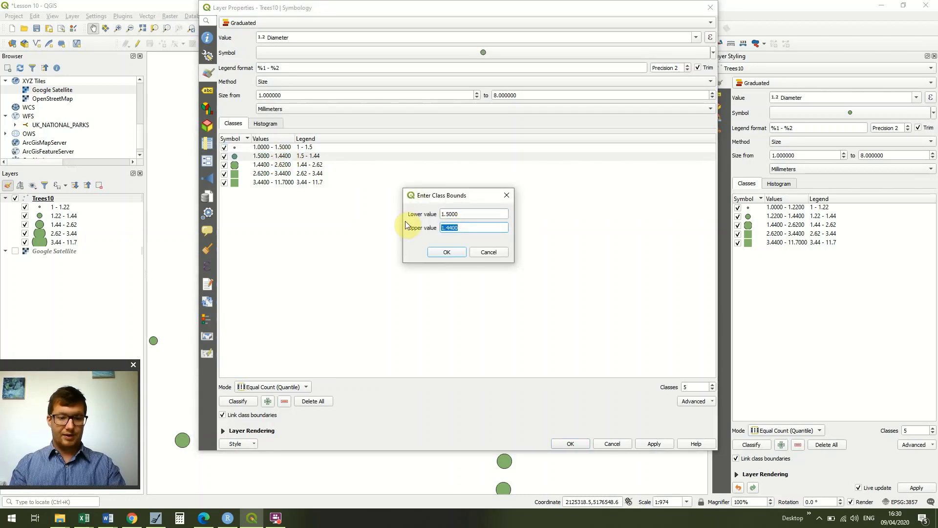
pyautogui.write('2')
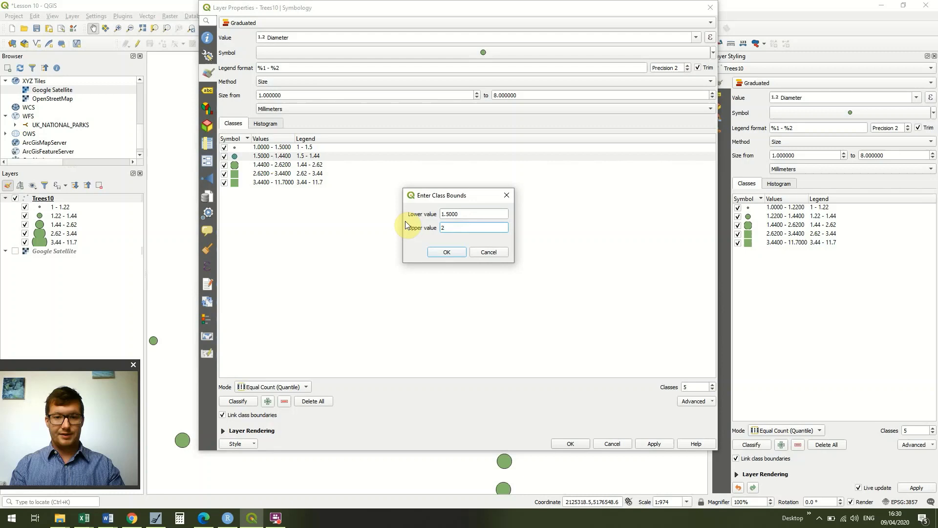
pyautogui.click(446, 251)
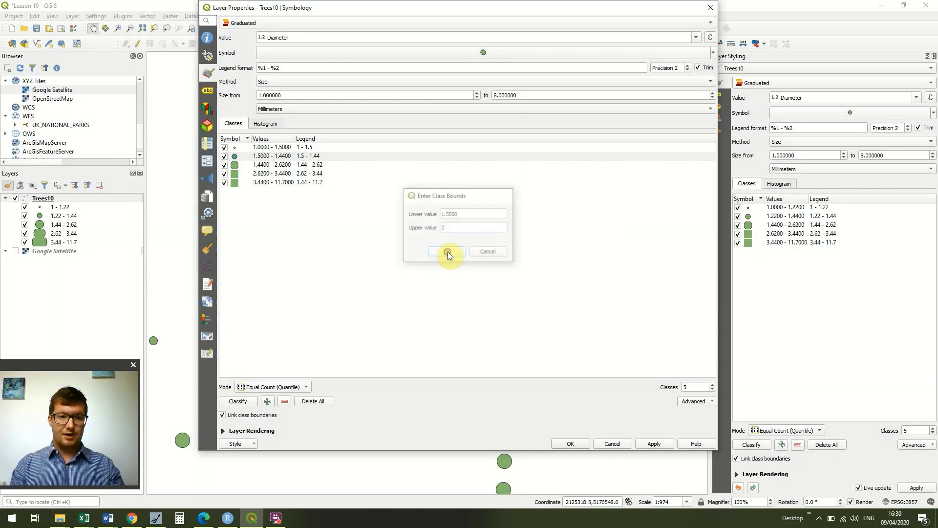
pyautogui.doubleClick(283, 165)
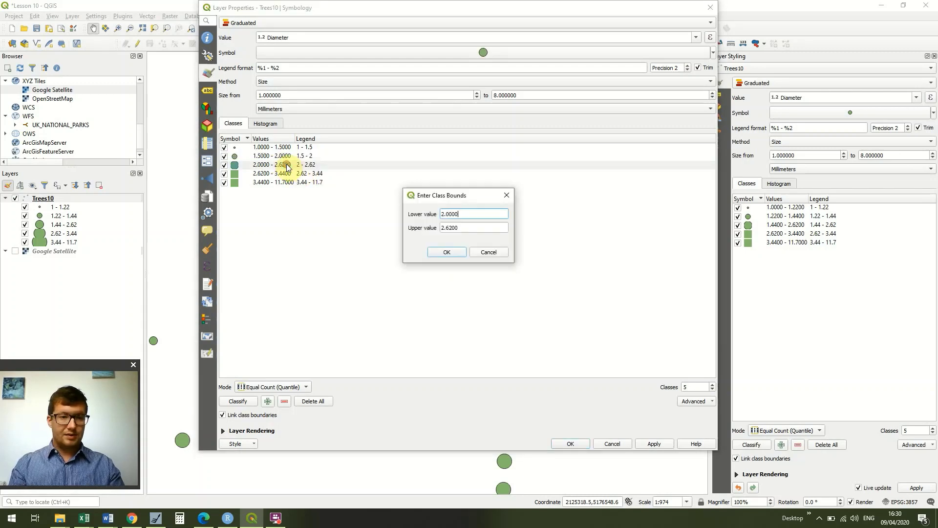
pyautogui.doubleClick(469, 228)
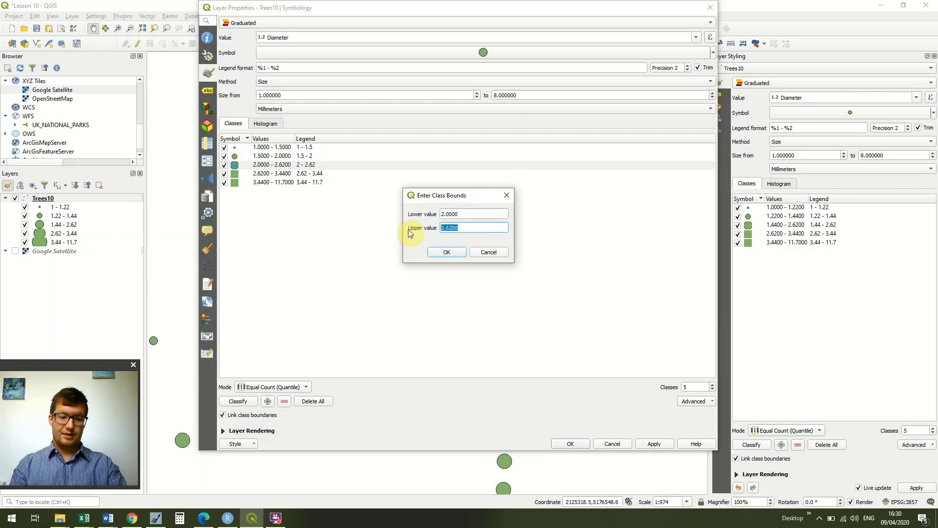
pyautogui.write('3')
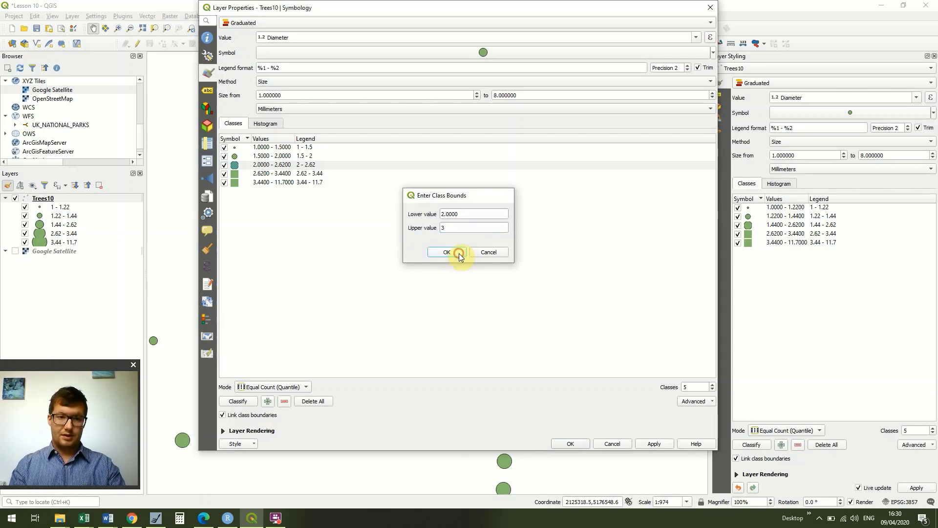
pyautogui.click(459, 252)
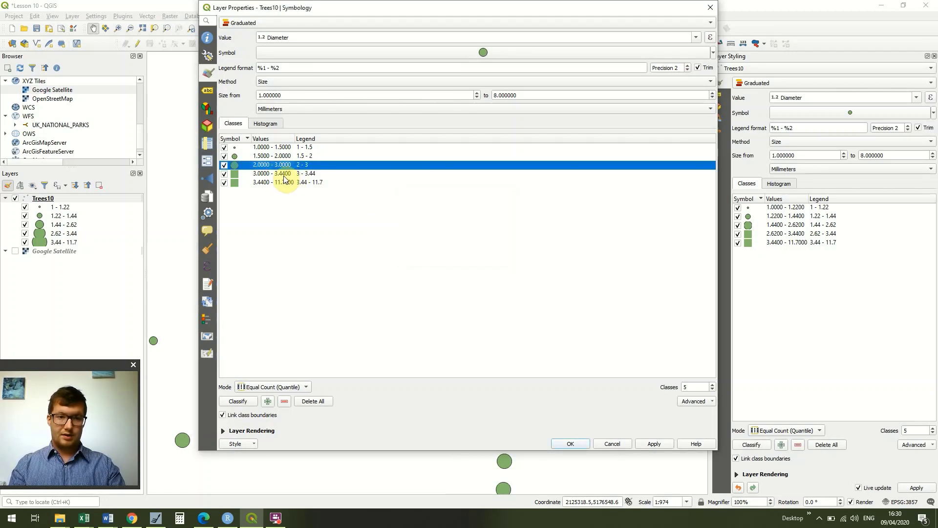
# Set the upper bound of the fourth diameter class to 5
pyautogui.doubleClick(287, 174)
pyautogui.moveTo(461, 228); pyautogui.dragTo(413, 230)
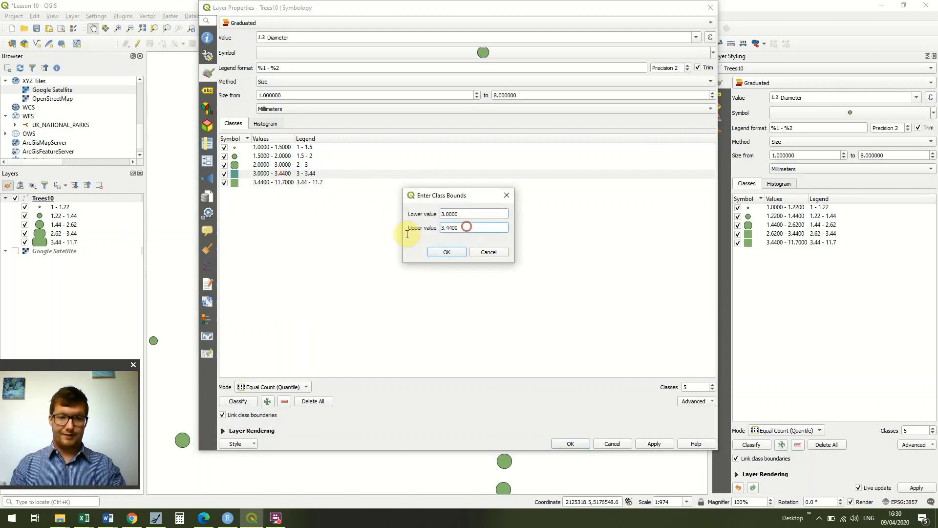
pyautogui.write('5')
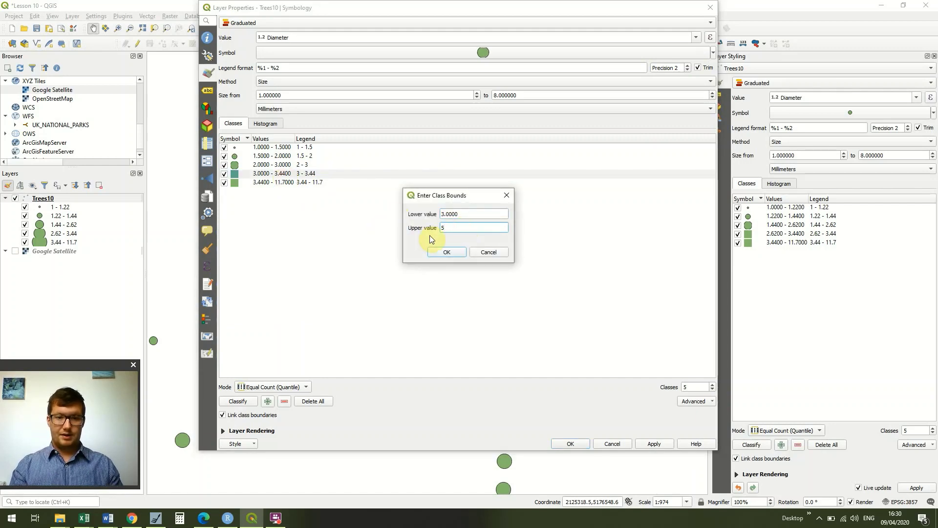
pyautogui.click(451, 253)
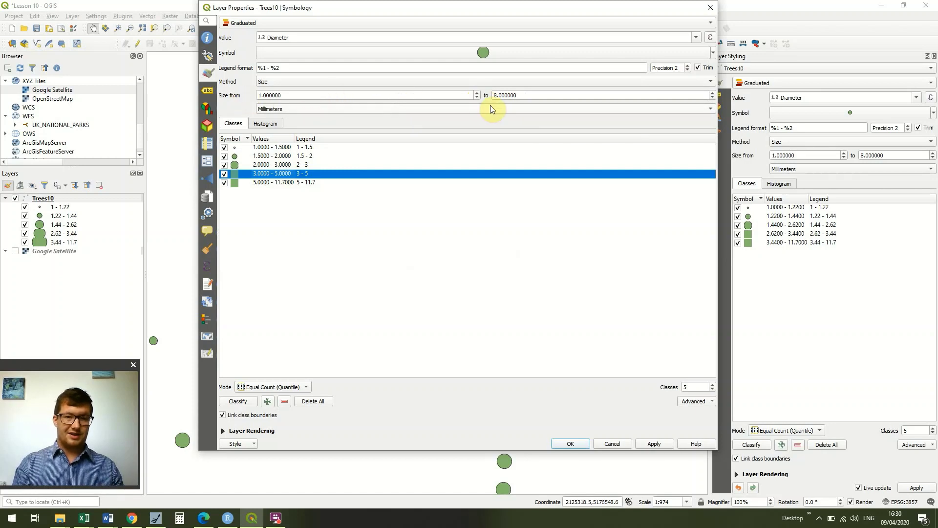
# Apply a minimum symbol size of 3 millimetres to the Trees10 graduated symbology and show the Google Satellite layer again
pyautogui.click(466, 95)
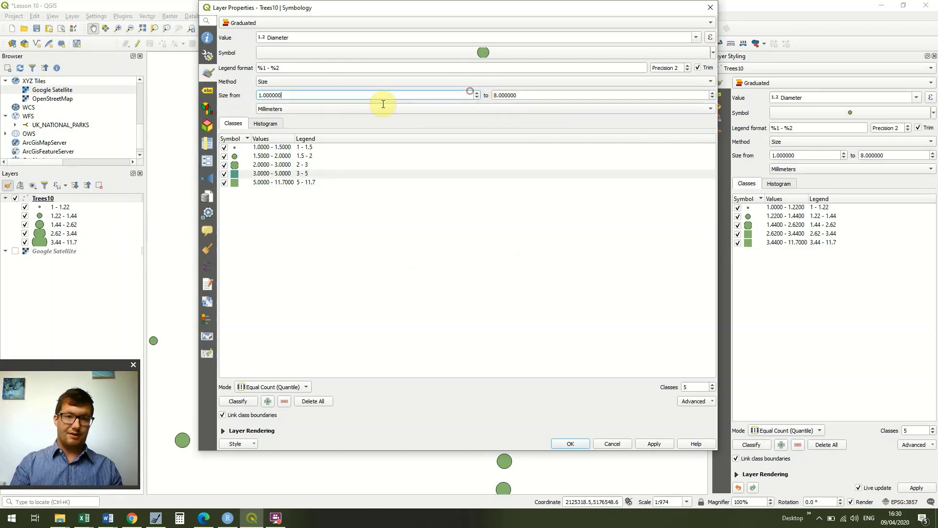
pyautogui.moveTo(287, 94); pyautogui.dragTo(247, 88)
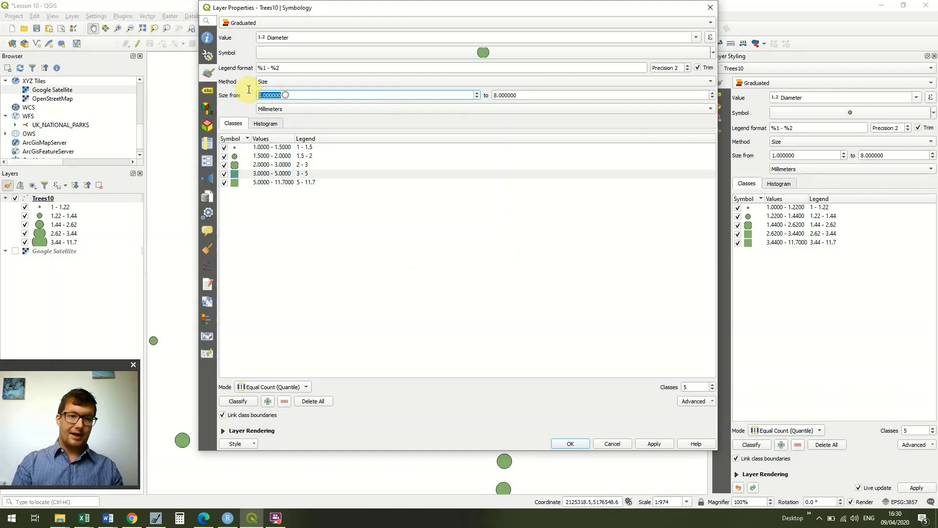
pyautogui.write('3')
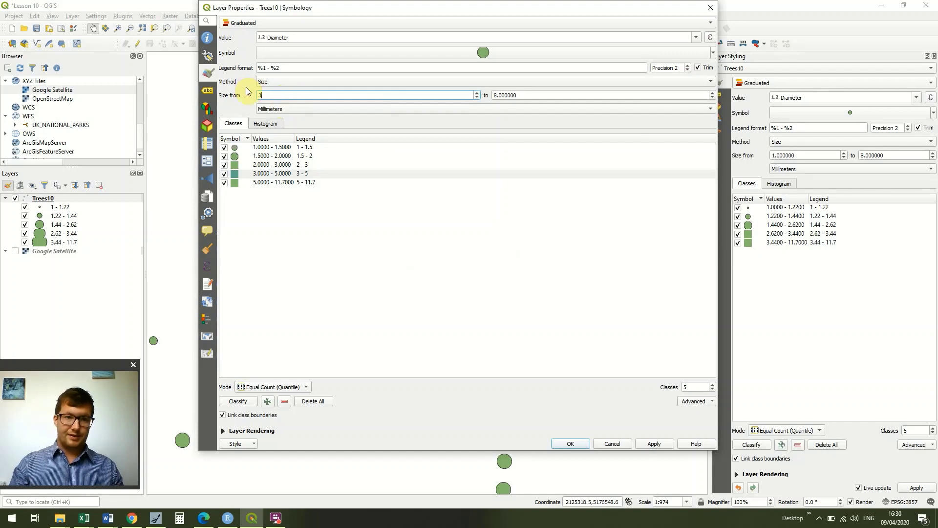
pyautogui.click(435, 236)
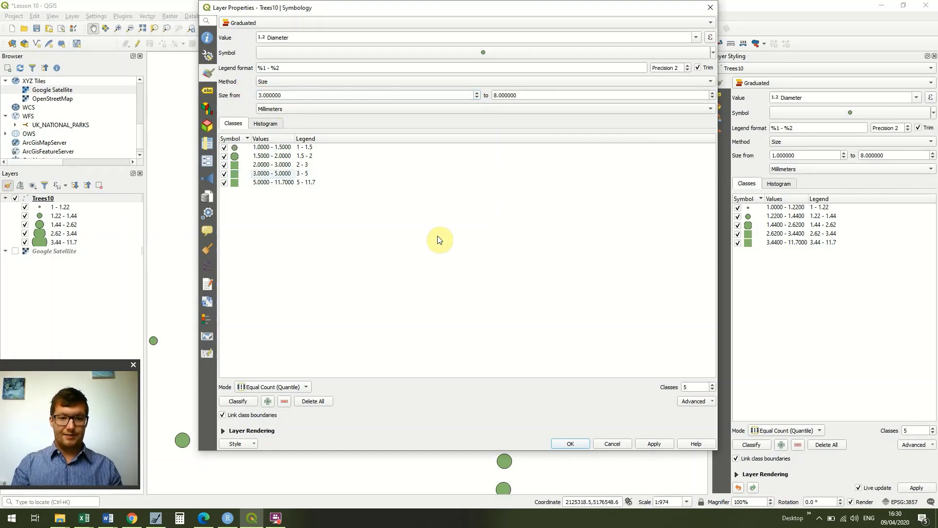
pyautogui.click(651, 443)
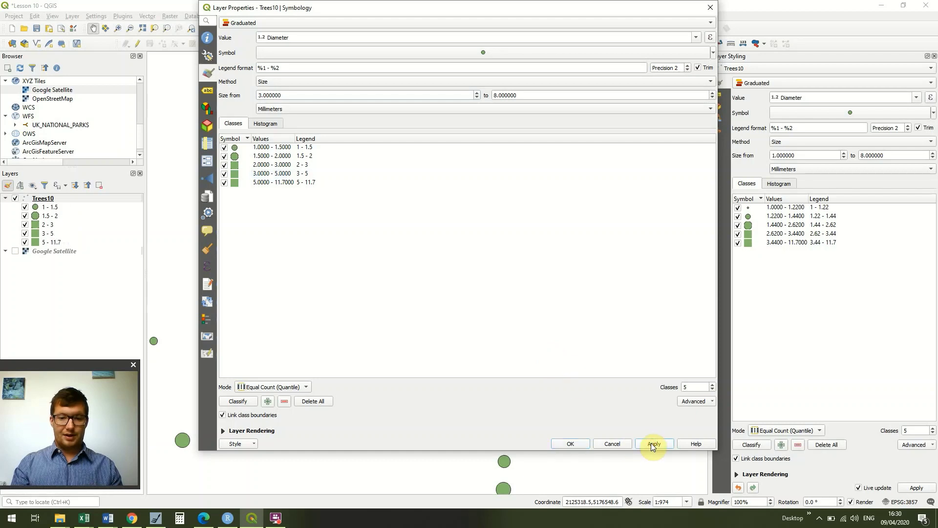
pyautogui.click(571, 443)
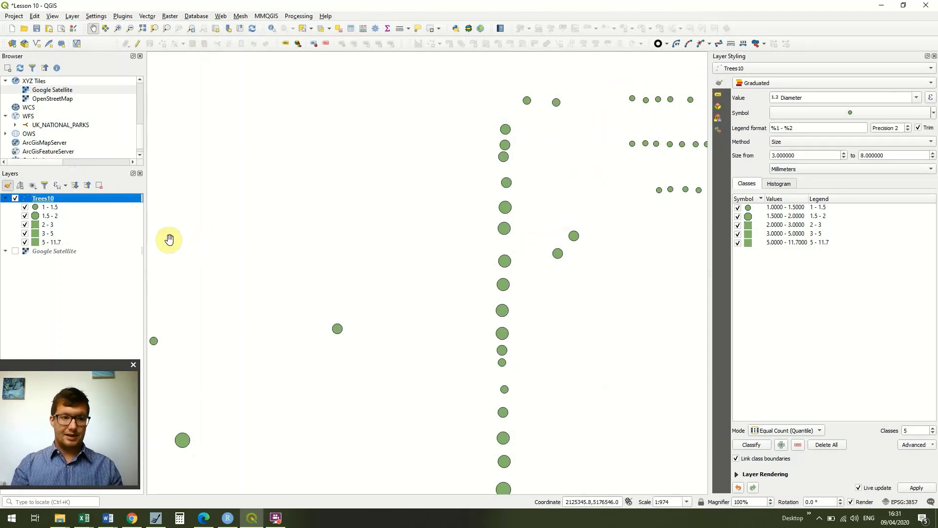
pyautogui.click(15, 251)
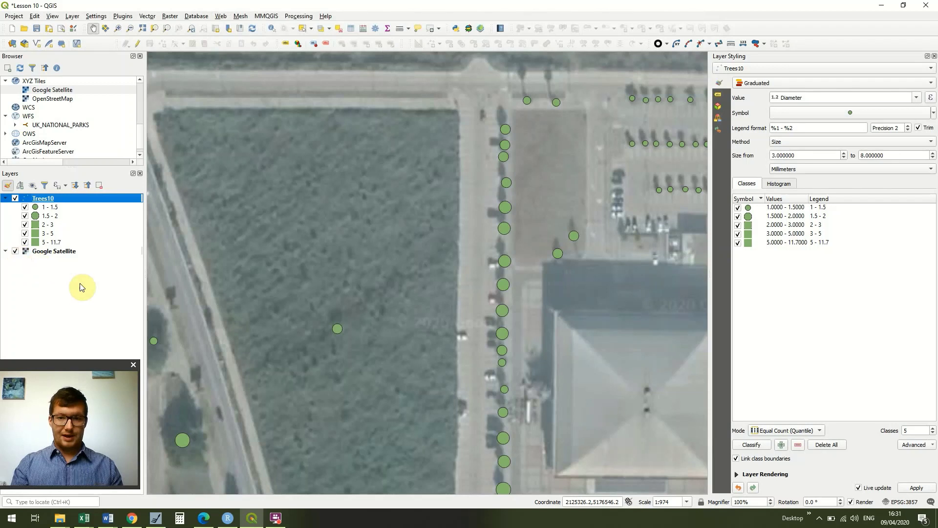